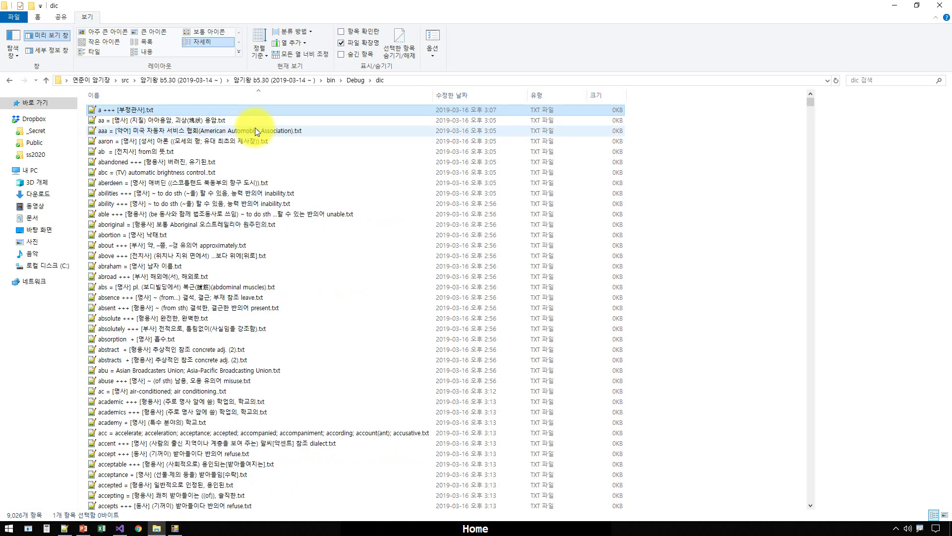
- Examine both ends of the word file list in the dic folder, finishing at the last file
key(Down)
key(Up)
key(Down)
key(Up)
key(Down)
key(Up)
key(End)
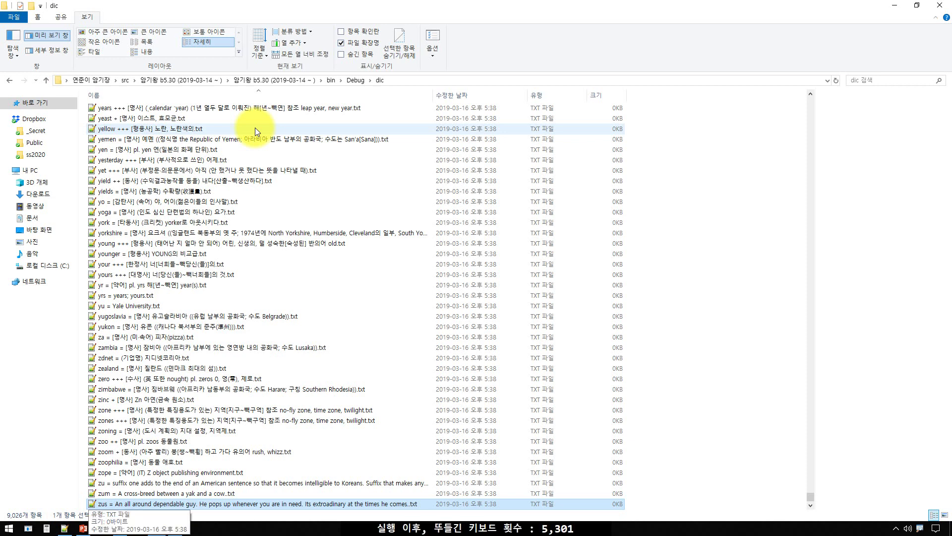
key(Home)
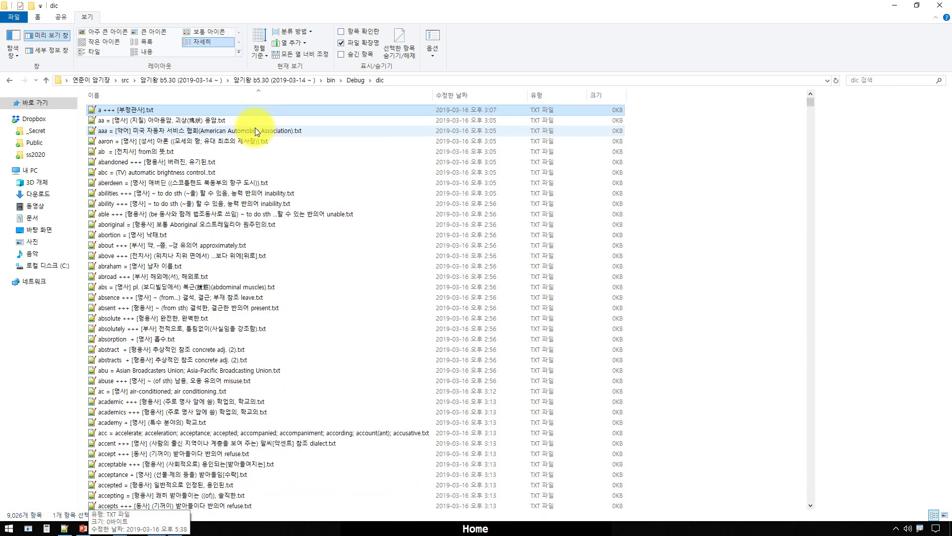
key(End)
key(Home)
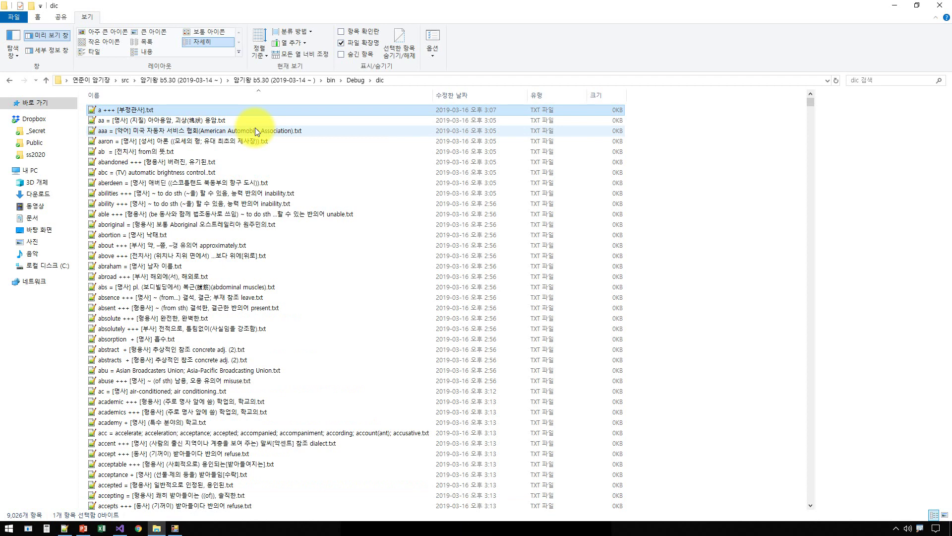
key(End)
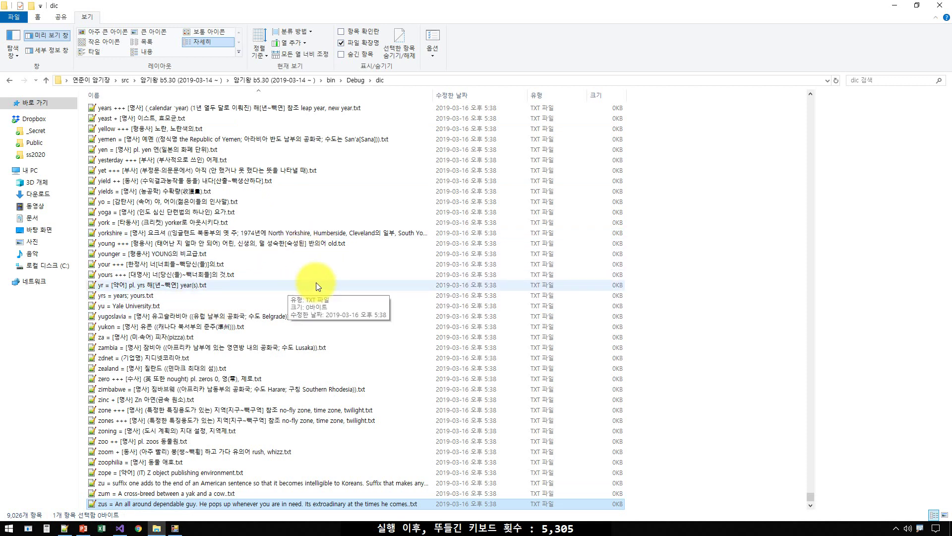
- Look over individual word files among the y and z entries and clear the selection
click(177, 216)
click(178, 252)
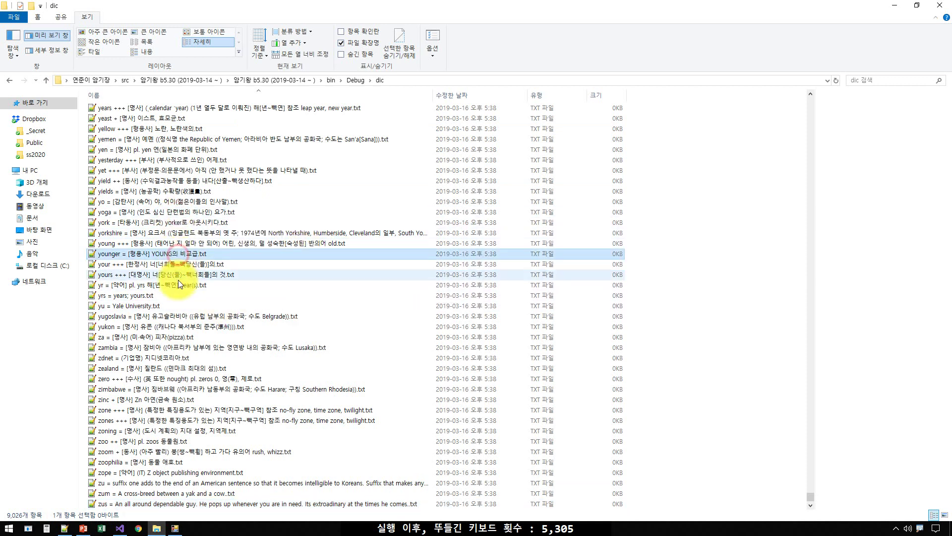
click(178, 285)
click(174, 336)
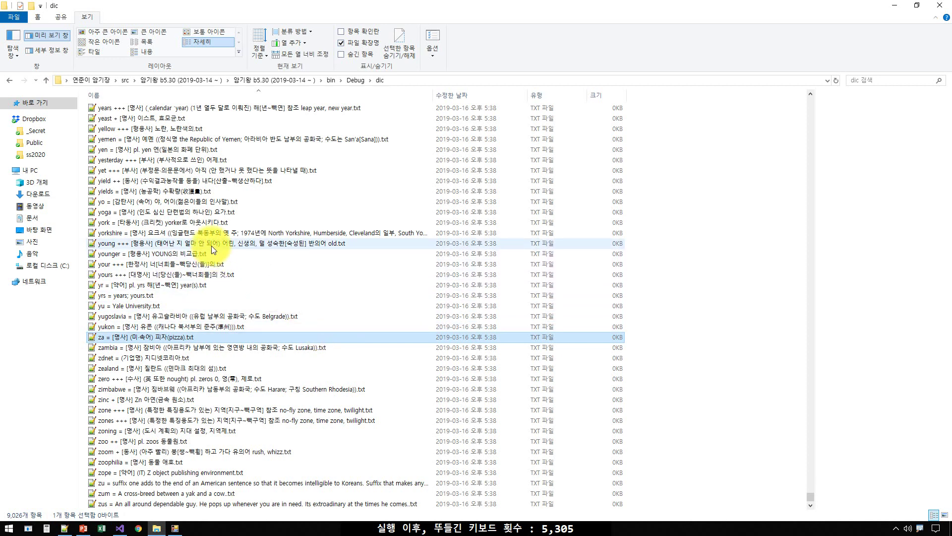
click(654, 296)
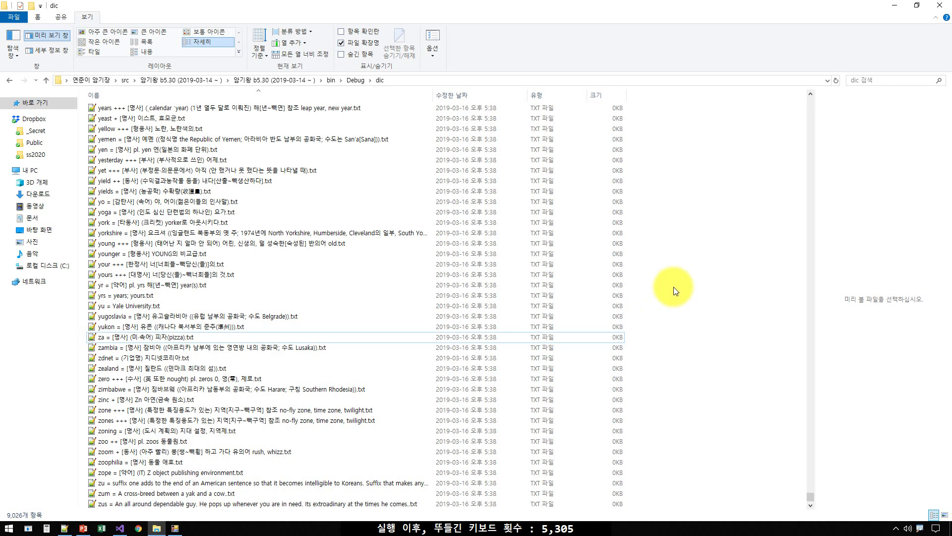
- Return to the start of the list and try the list, content, extra large icons and details layouts
drag(810, 495, 778, 215)
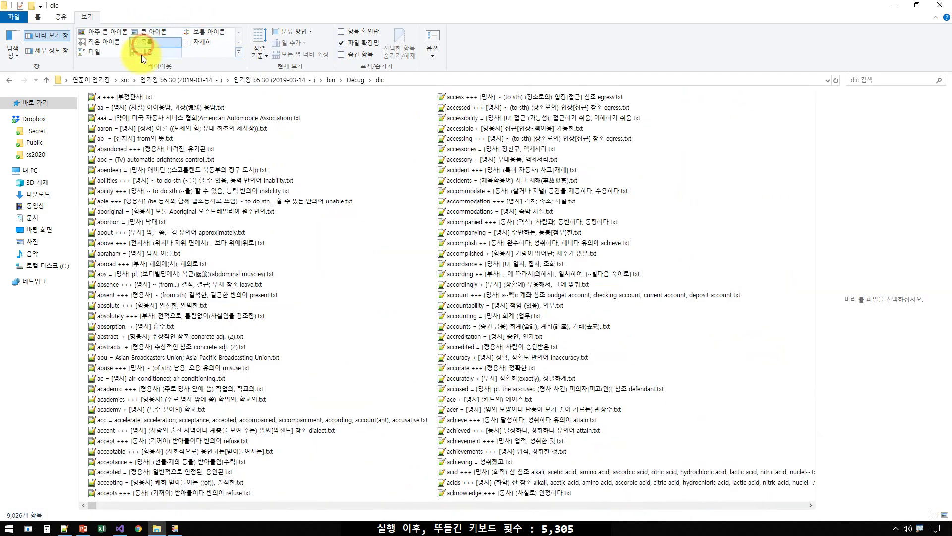
click(141, 55)
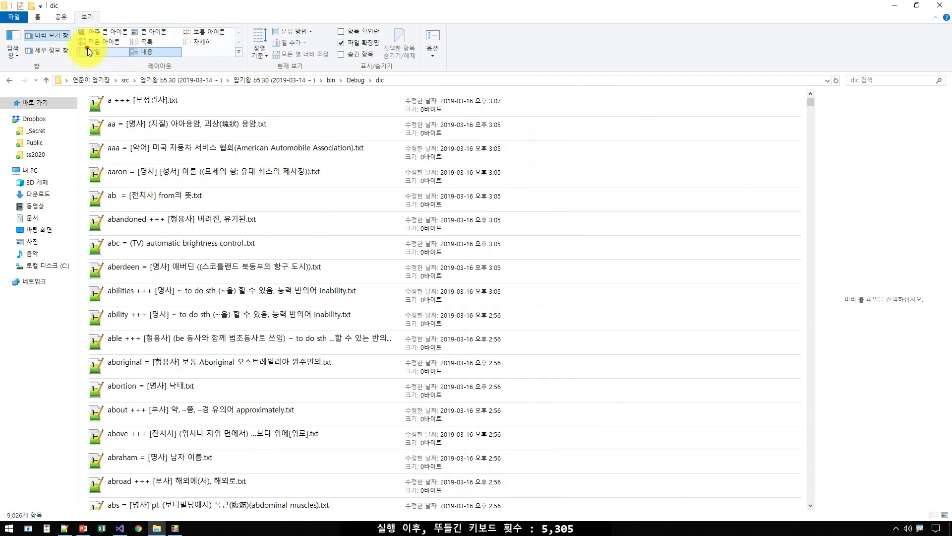
click(97, 40)
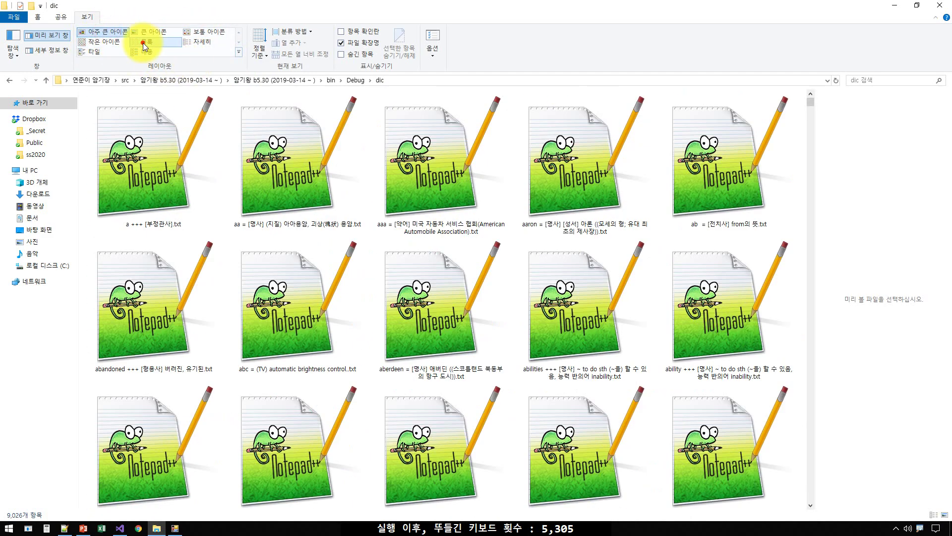
click(143, 42)
click(144, 53)
click(150, 34)
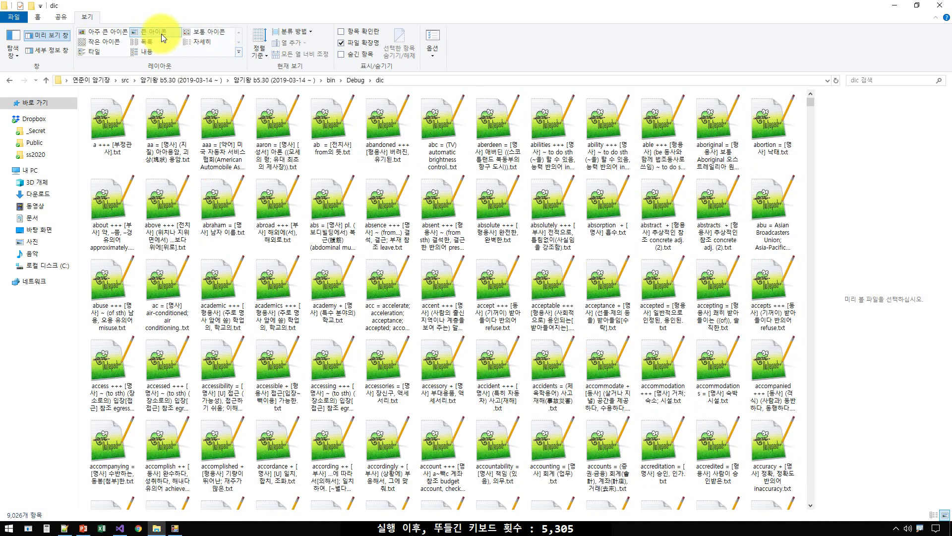
click(101, 33)
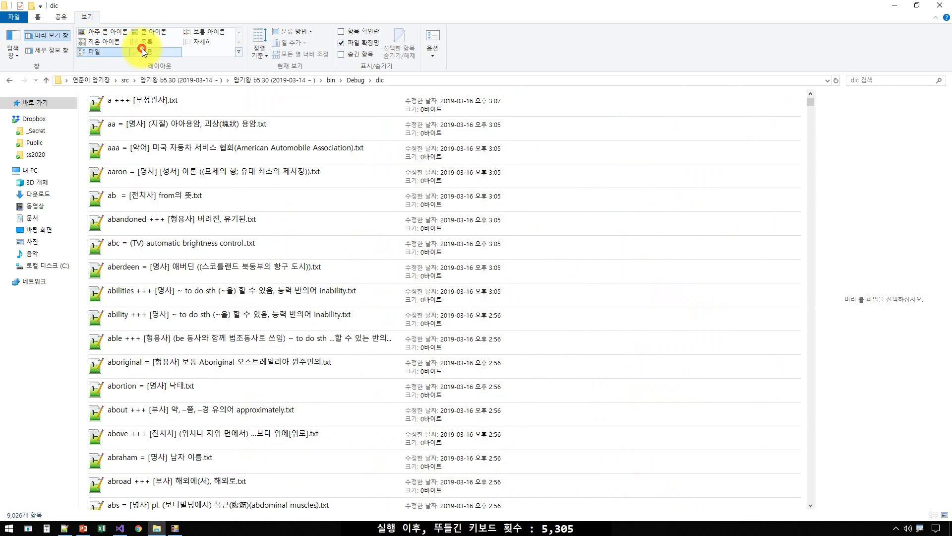
click(142, 50)
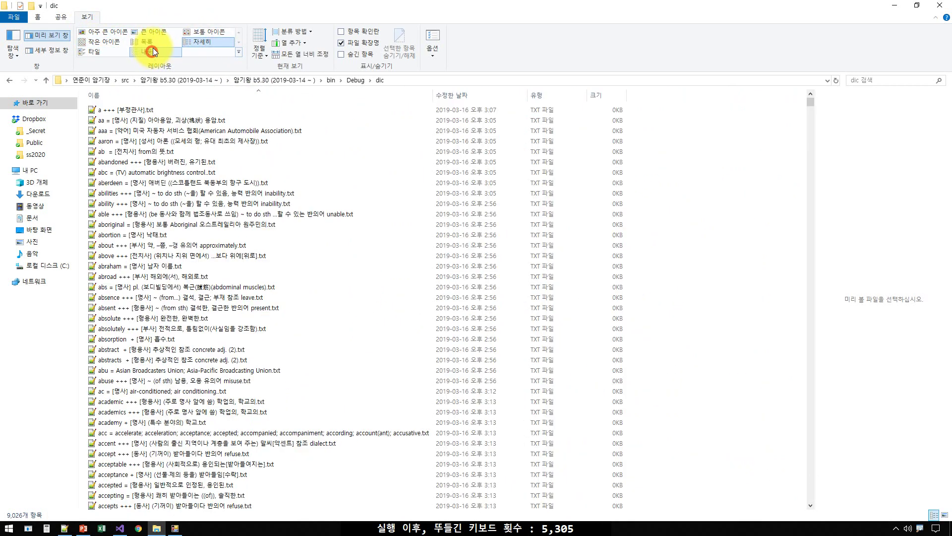
- Display the files of the dic folder as large icons
click(148, 41)
click(153, 33)
click(223, 43)
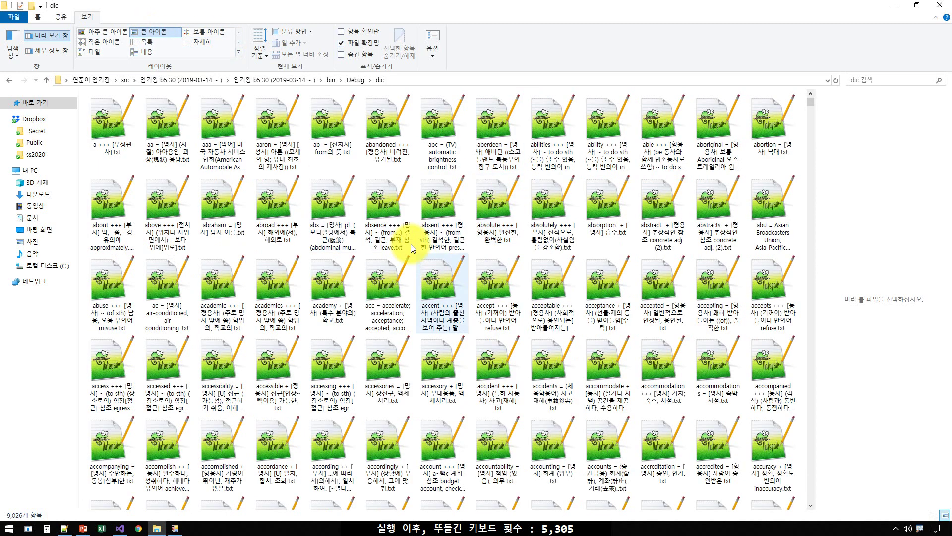
- Browse the large icons down to the p entries and select the particular file, followed by the particle file
drag(810, 129, 788, 323)
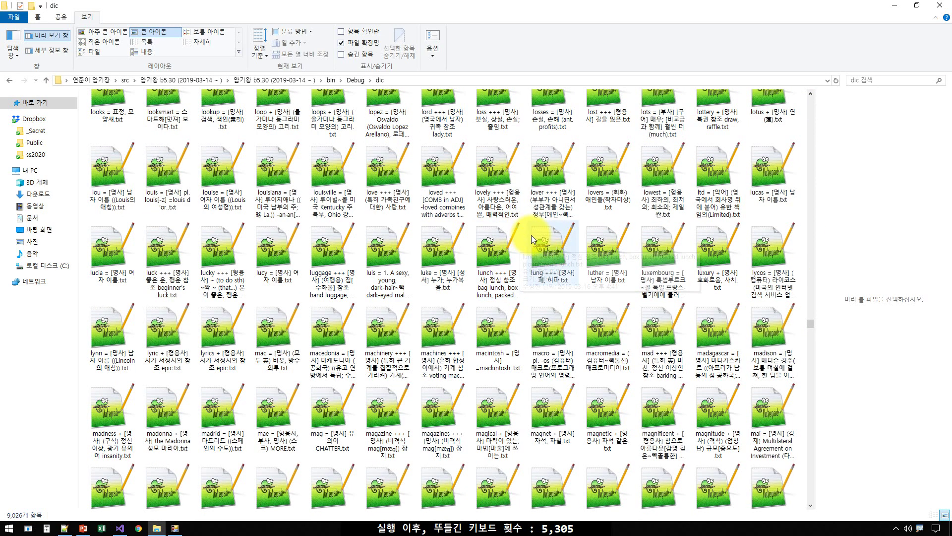
drag(808, 325, 792, 367)
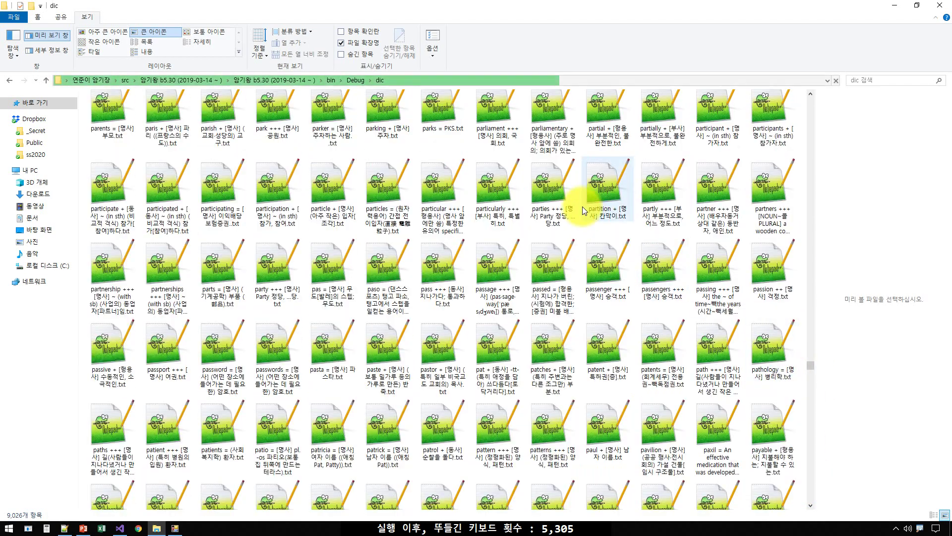
click(452, 186)
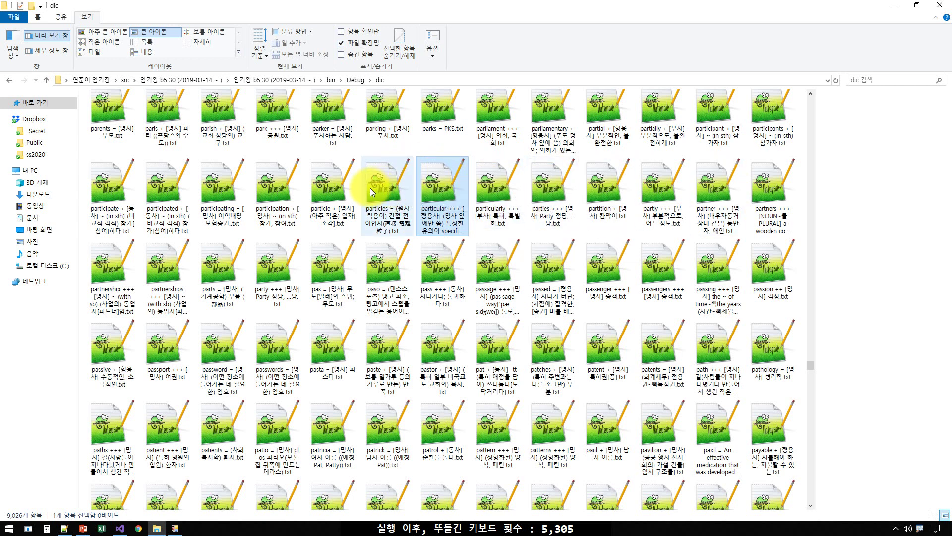
click(345, 189)
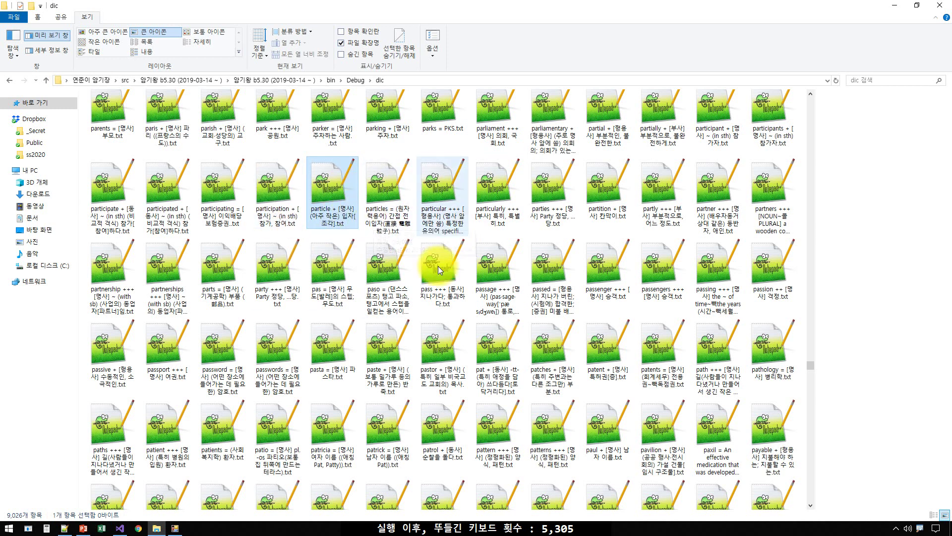
- Browse the word files from the p entries down to the w entries
scroll(427, 251, down, 3)
scroll(427, 247, down, 15)
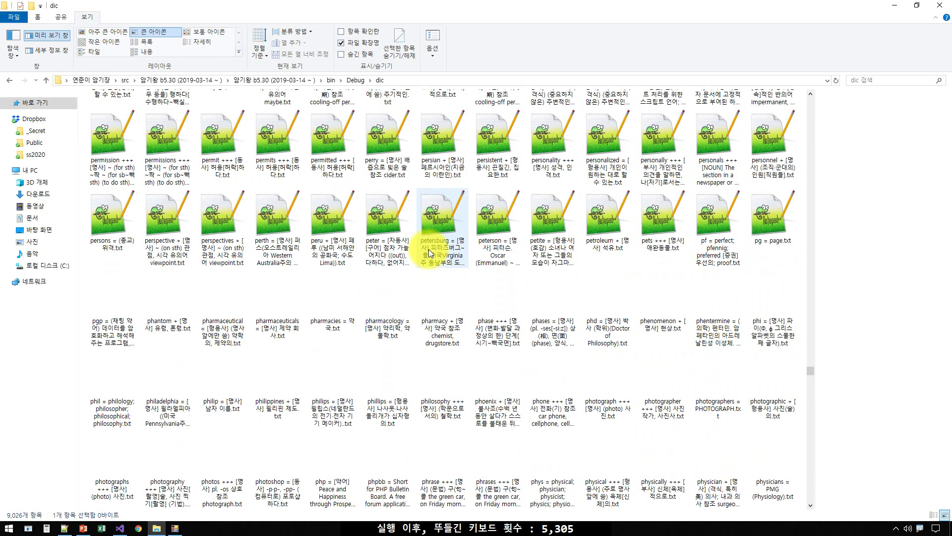
scroll(526, 260, down, 15)
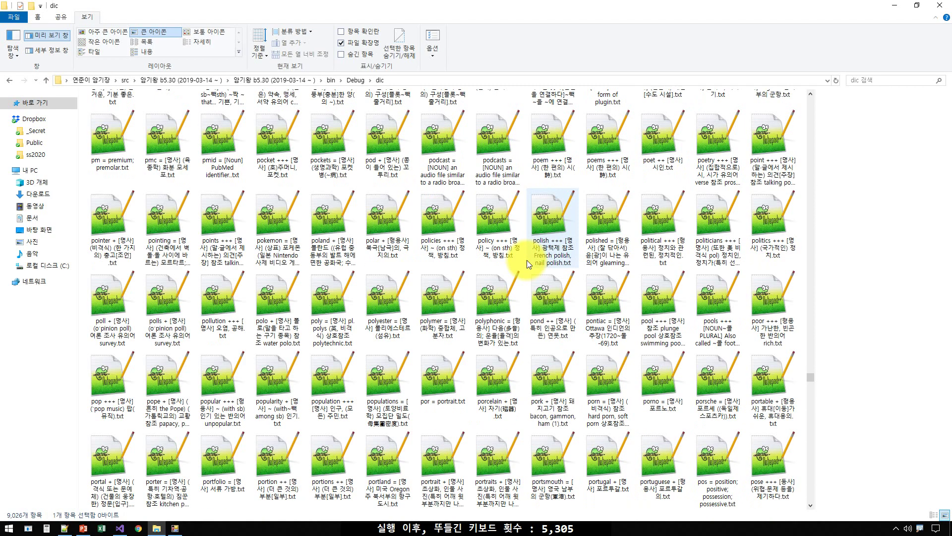
scroll(527, 261, down, 15)
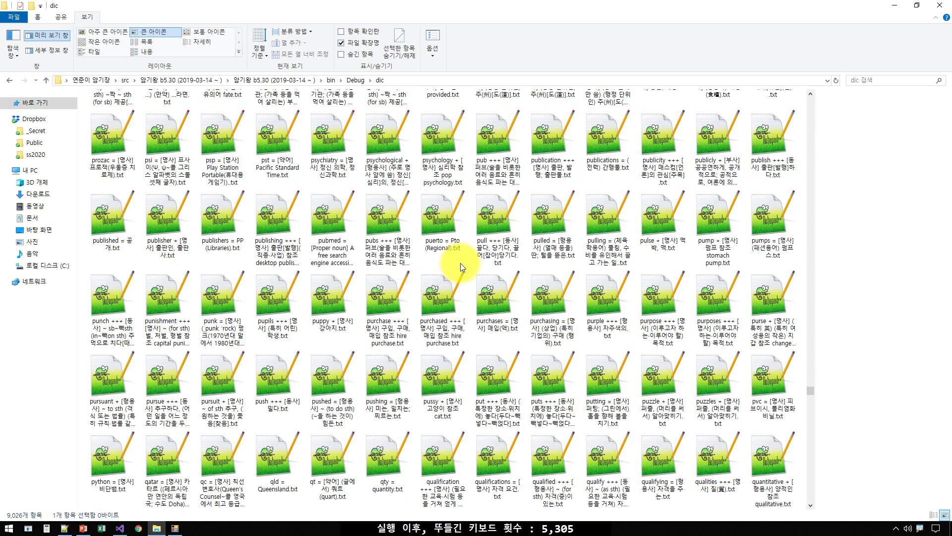
scroll(813, 477, down, 15)
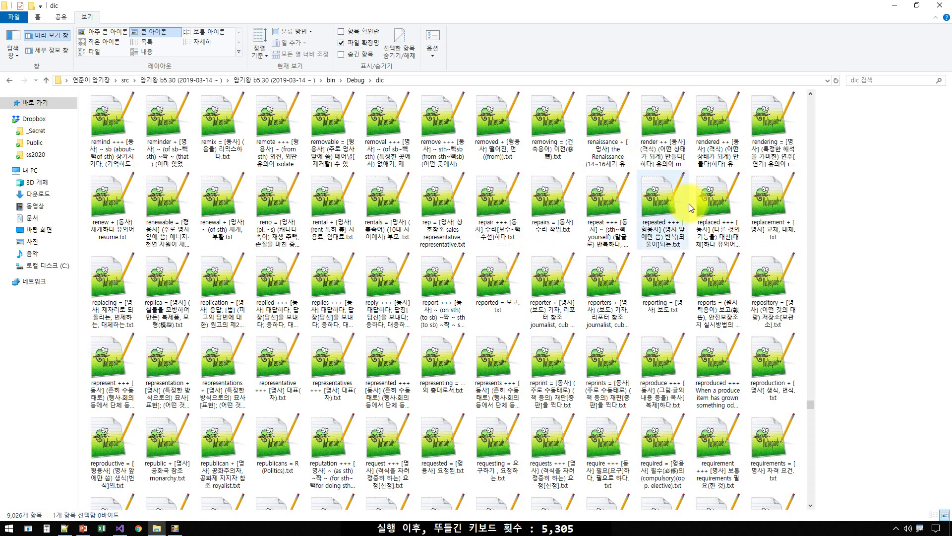
drag(809, 403, 806, 486)
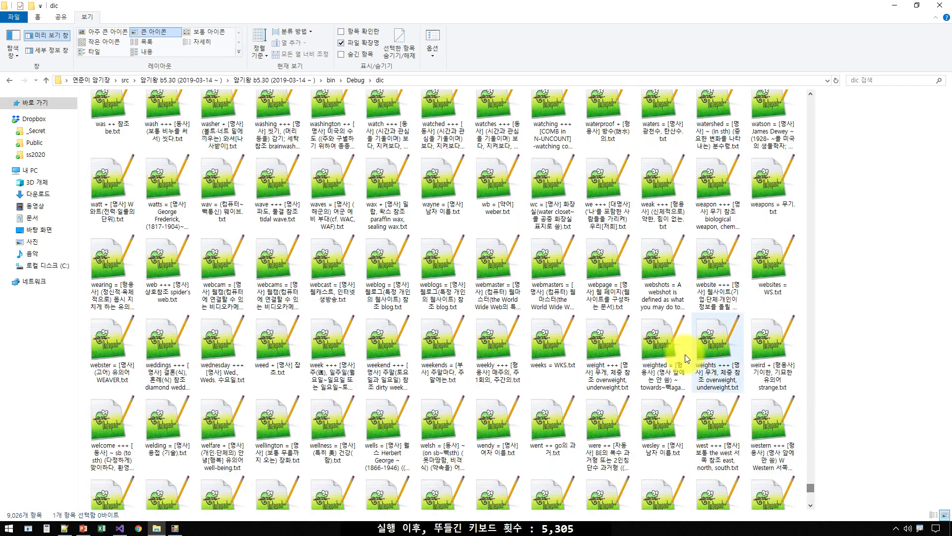
click(416, 253)
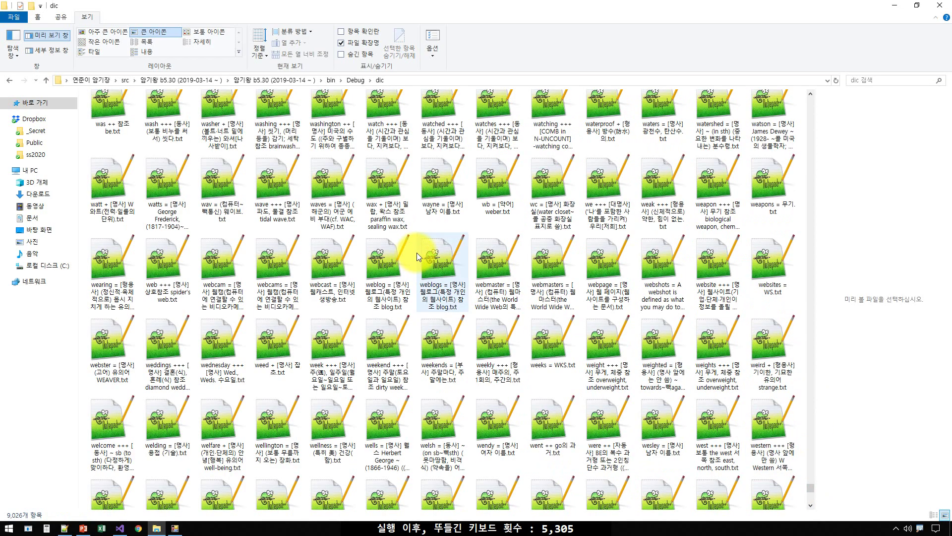
- Browse back up through the word files to the j entries and select the jm file
scroll(417, 252, up, 10)
key(Page_Up)
key(Page_Up)
key(Page_Up)
key(Page_Up)
key(Page_Up)
key(Page_Up)
key(Page_Up)
key(Page_Up)
key(Page_Up)
key(Page_Up)
key(Page_Up)
key(Page_Up)
key(Page_Up)
key(Page_Up)
key(Page_Up)
key(Page_Up)
key(Page_Up)
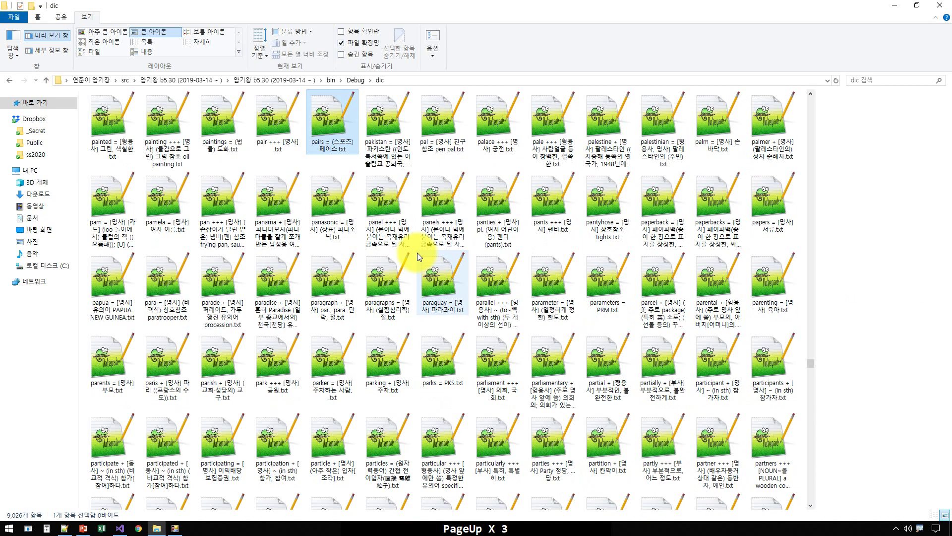
key(Page_Up)
key(Page_Up)
key(Page_Up)
key(Page_Up)
key(Page_Up)
key(Page_Up)
key(Page_Up)
key(Page_Up)
key(Page_Up)
key(Page_Up)
key(Page_Up)
key(Page_Up)
key(Page_Up)
key(Page_Up)
key(Page_Up)
key(Page_Up)
key(Page_Up)
key(Page_Up)
key(Page_Up)
key(Page_Up)
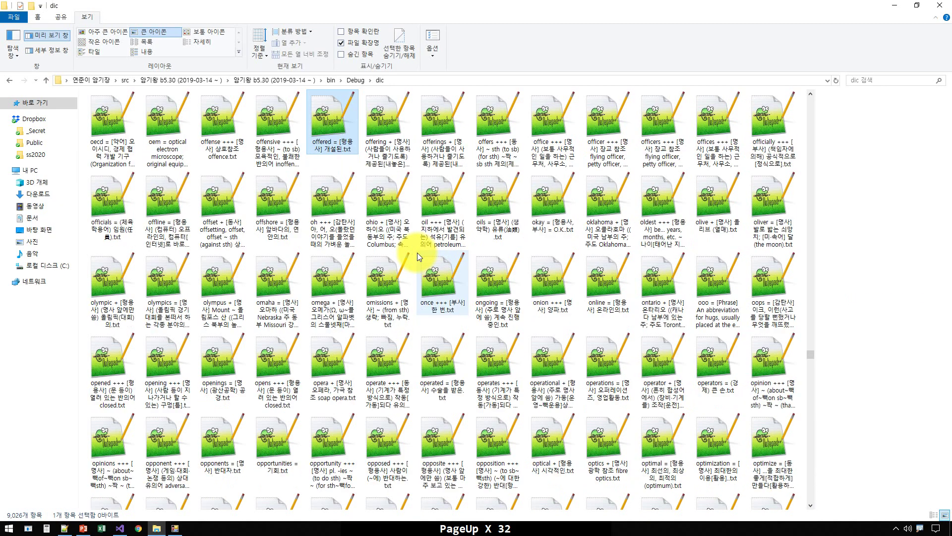
key(Page_Up)
key(Page_Up)
key(Page_Up)
key(Page_Up)
key(Page_Up)
key(Page_Up)
key(Page_Up)
key(Page_Up)
key(Page_Up)
key(Page_Up)
key(Page_Up)
key(Page_Up)
key(Page_Up)
key(Page_Up)
key(Page_Up)
key(Page_Up)
key(Page_Up)
key(Page_Up)
key(Page_Up)
key(Page_Up)
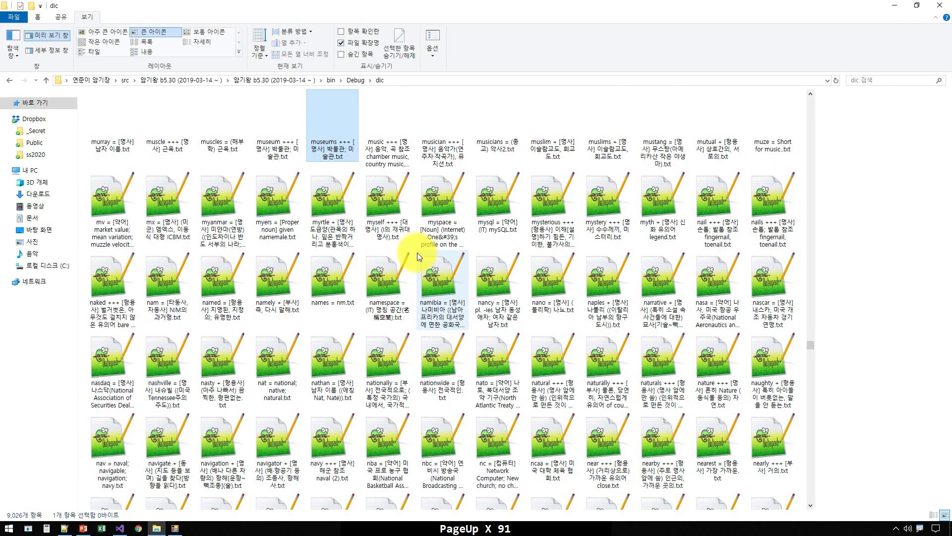
key(Page_Up)
key(Page_Up)
key(Page_Up)
key(Page_Up)
key(Page_Up)
key(Page_Up)
key(Page_Up)
key(Page_Up)
key(Page_Up)
key(Page_Up)
key(Page_Up)
key(Page_Up)
key(Page_Up)
key(Page_Up)
key(Page_Up)
key(Page_Up)
key(Page_Up)
key(Page_Up)
key(Page_Up)
key(Page_Up)
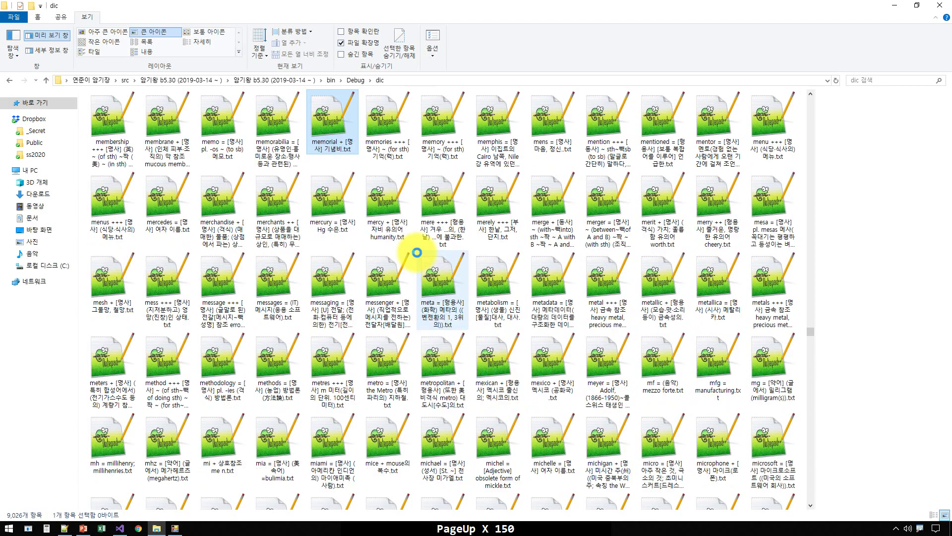
key(Page_Up)
key(Page_Up)
key(Page_Up)
key(Page_Up)
key(Page_Up)
key(Page_Up)
key(Page_Up)
key(Page_Up)
key(Page_Up)
key(Page_Up)
key(Page_Up)
key(Page_Up)
key(Page_Up)
key(Page_Up)
key(Page_Up)
key(Page_Up)
key(Page_Up)
key(Page_Up)
key(Page_Up)
key(Page_Up)
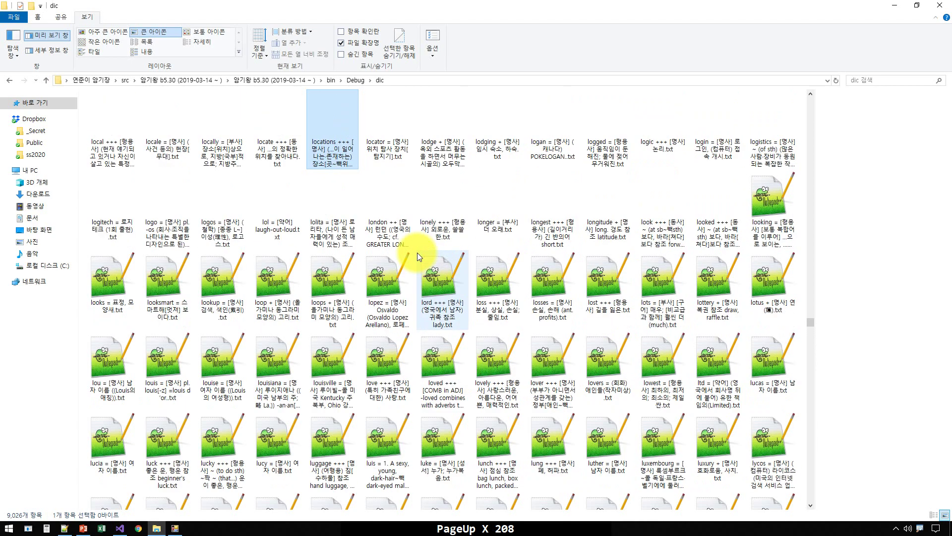
key(Page_Up)
key(Page_Up)
key(Page_Up)
key(Page_Up)
key(Page_Up)
key(Page_Up)
key(Page_Up)
key(Page_Up)
key(Page_Up)
key(Page_Up)
key(Page_Up)
key(Page_Up)
key(Page_Up)
key(Page_Up)
key(Page_Up)
key(Page_Up)
key(Page_Up)
key(Page_Up)
key(Page_Up)
key(Page_Up)
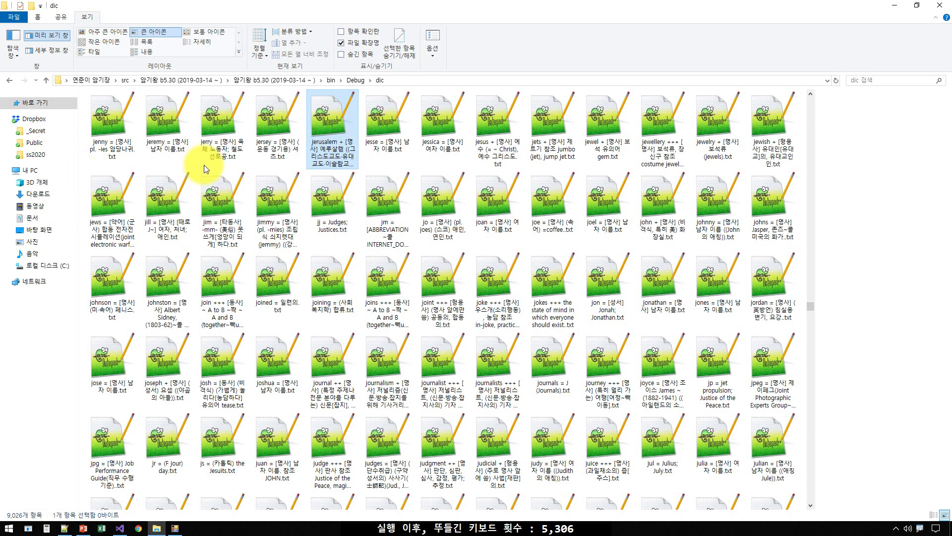
click(366, 211)
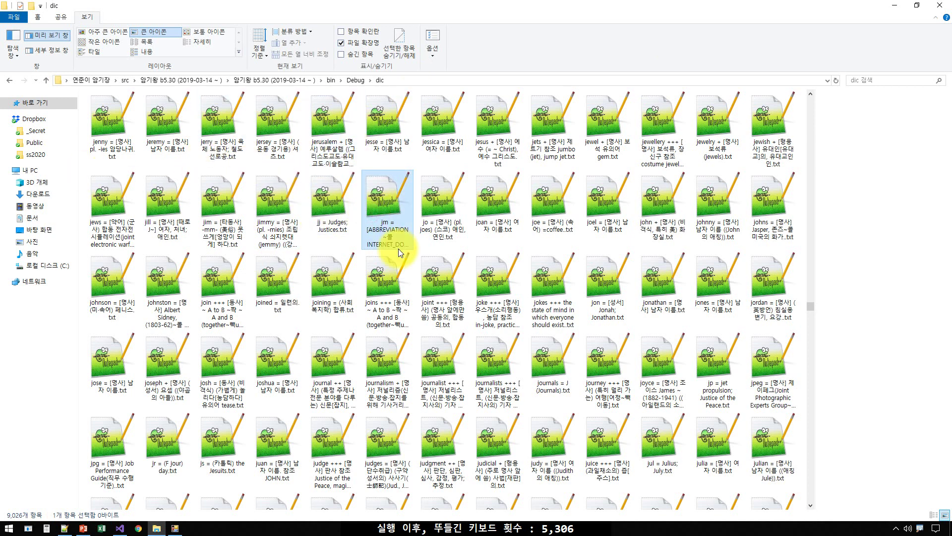
- Browse back up through the large icons from the j entries to the h entries, around the helena file
key(Page_Up)
key(Page_Up)
key(Page_Up)
key(Page_Up)
key(Page_Up)
key(Page_Up)
key(Page_Up)
key(Page_Up)
key(Page_Up)
key(Page_Up)
key(Page_Up)
key(Page_Up)
key(Page_Up)
key(Page_Up)
key(Page_Up)
key(Page_Up)
key(Page_Up)
key(Page_Up)
key(Page_Up)
key(Page_Up)
key(Page_Up)
key(Page_Up)
key(Page_Up)
key(Page_Up)
key(Page_Up)
key(Page_Up)
key(Page_Up)
key(Page_Up)
key(Page_Up)
key(Page_Up)
key(Page_Up)
key(Page_Up)
key(Page_Up)
key(Page_Up)
key(Page_Up)
key(Page_Up)
key(Page_Up)
key(Page_Up)
key(Page_Up)
key(Page_Up)
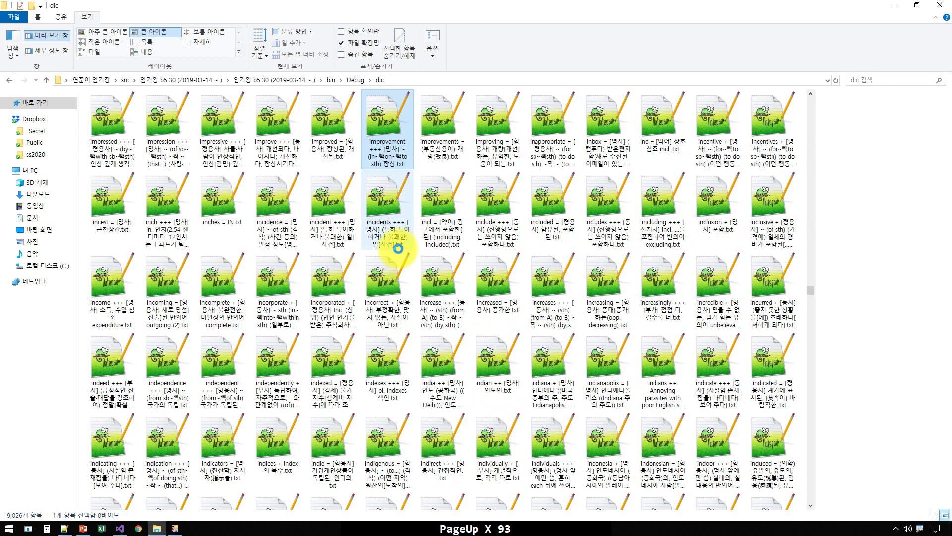
key(Page_Up)
key(Page_Up)
key(Page_Up)
key(Page_Up)
key(Page_Up)
key(Page_Up)
key(Page_Up)
key(Page_Up)
key(Page_Up)
key(Page_Up)
key(Page_Up)
key(Page_Up)
key(Page_Up)
key(Page_Up)
key(Page_Up)
key(Page_Up)
key(Page_Up)
key(Page_Up)
key(Page_Up)
key(Page_Up)
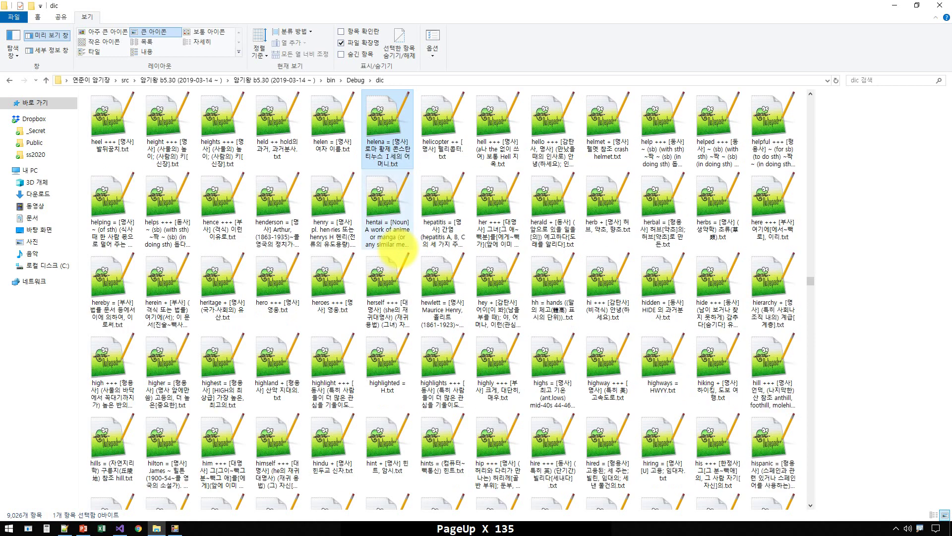
- Jump back and forth between the first and last word files, finish at the zus file and clear the selection
key(Home)
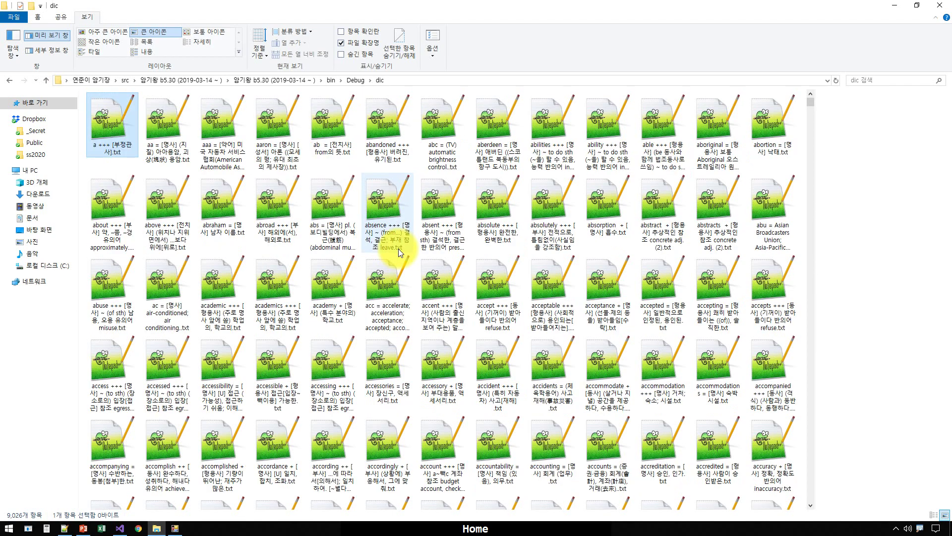
key(End)
key(Home)
key(End)
key(Home)
key(End)
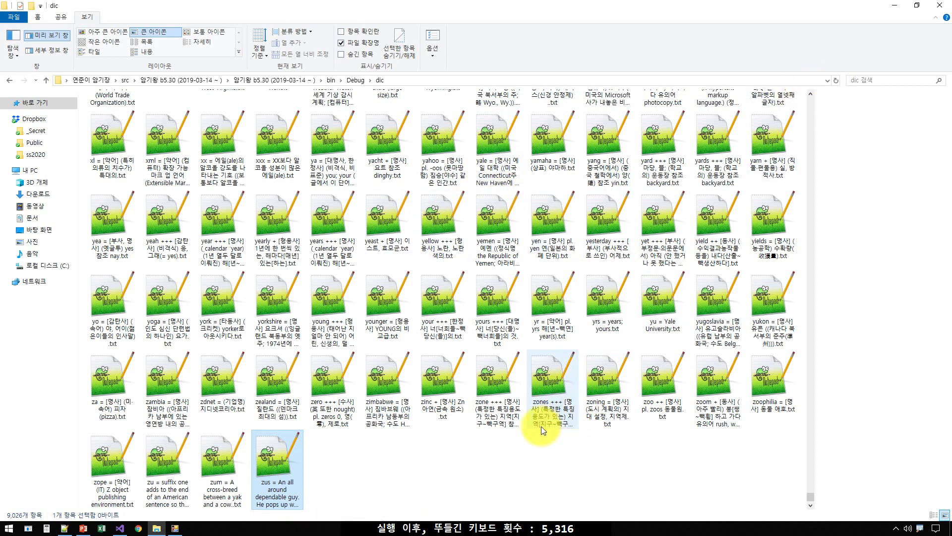
click(495, 451)
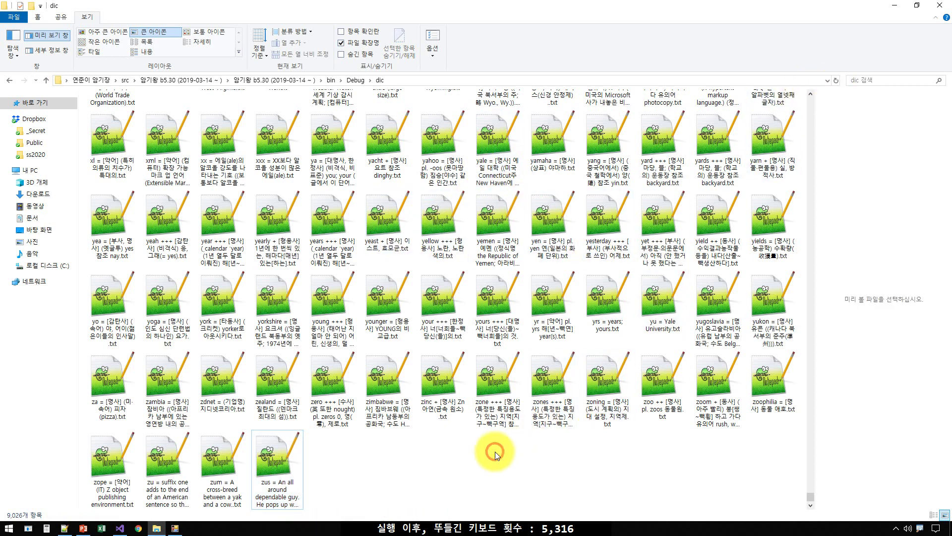
- Go back up to the inner project folder and reopen the dic folder through bin and Debug
click(250, 80)
double_click(131, 110)
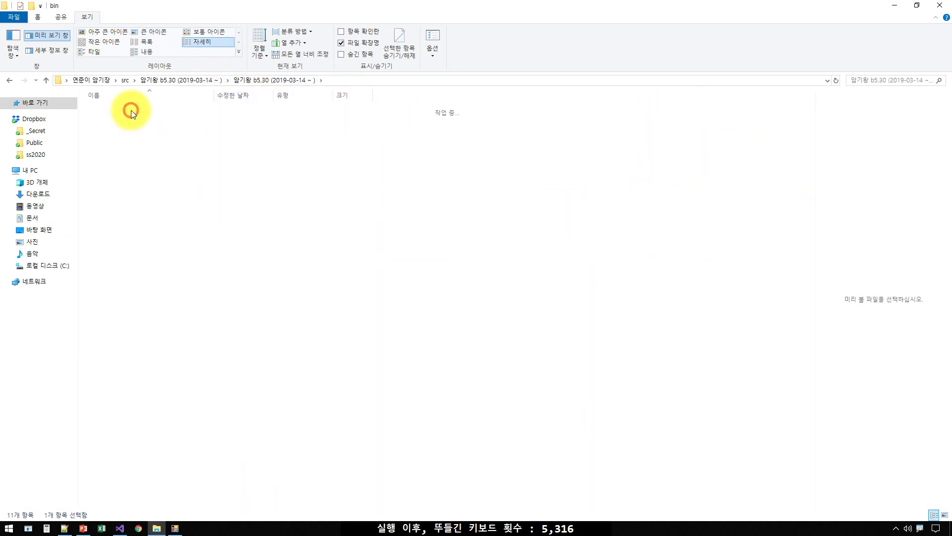
click(128, 110)
double_click(128, 111)
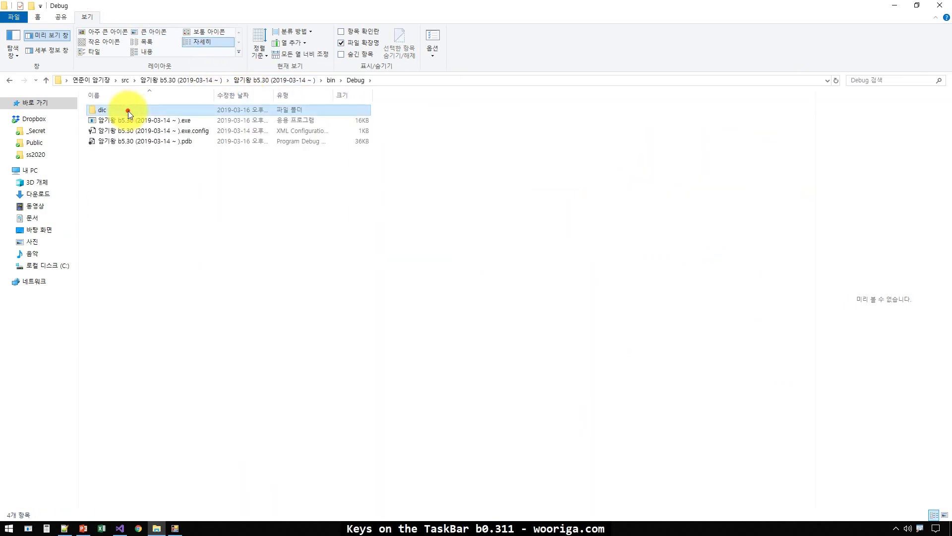
double_click(128, 111)
- Copy the full path of the dic folder
click(433, 79)
key(ctrl+c)
key(ctrl+c)
key(ctrl+c)
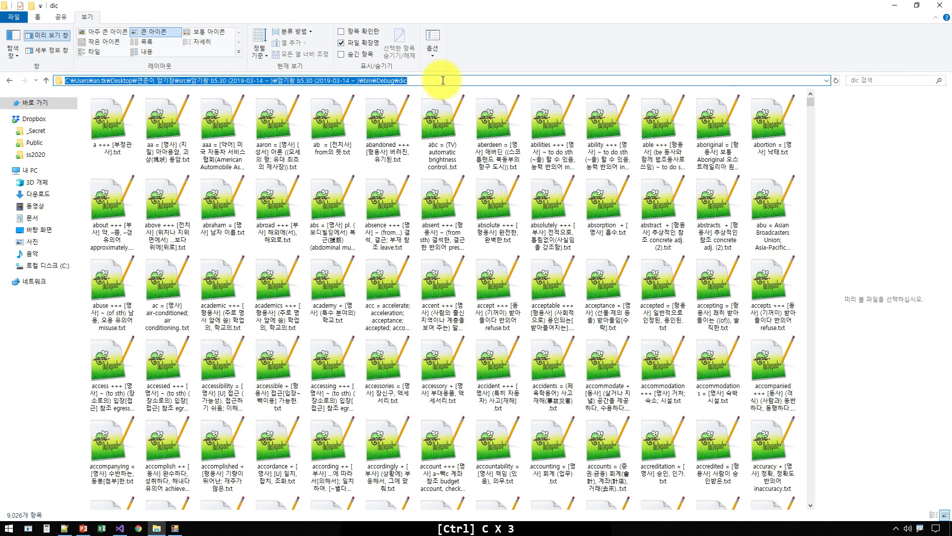
- Open a Command Prompt and change its directory to the copied dic folder path with cd
key(super+r)
key(Return)
key(Return)
key(Return)
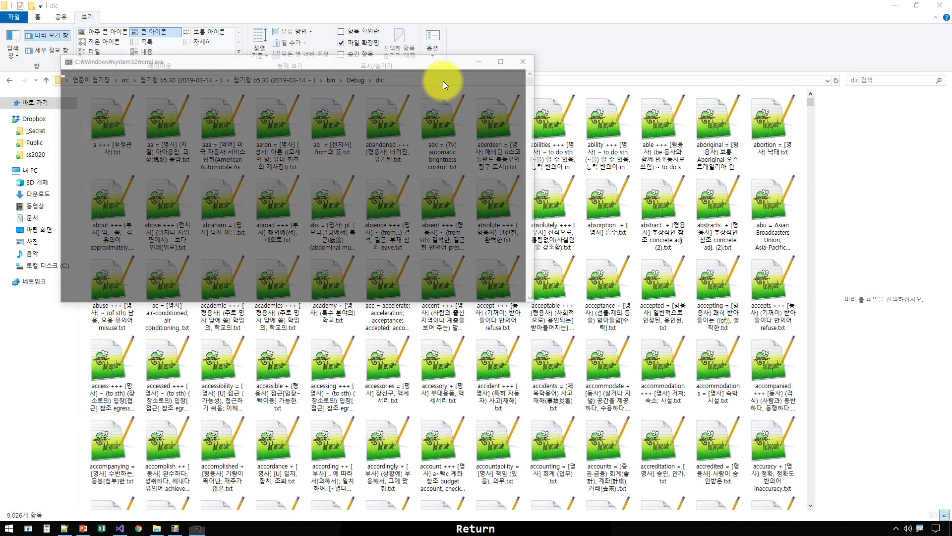
key(Return)
text(cd)
right_click(362, 153)
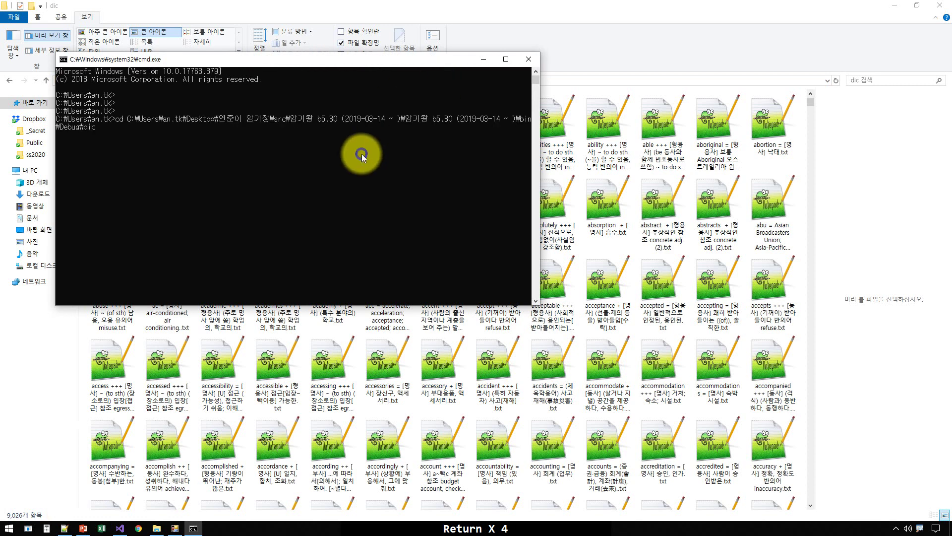
key(Return)
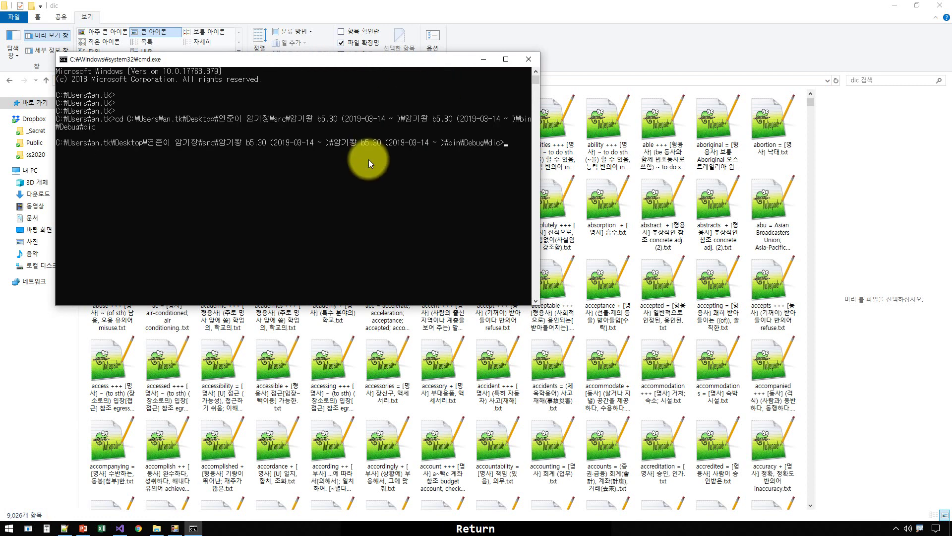
- Maximize the Command Prompt window and set its font size to 28
click(506, 60)
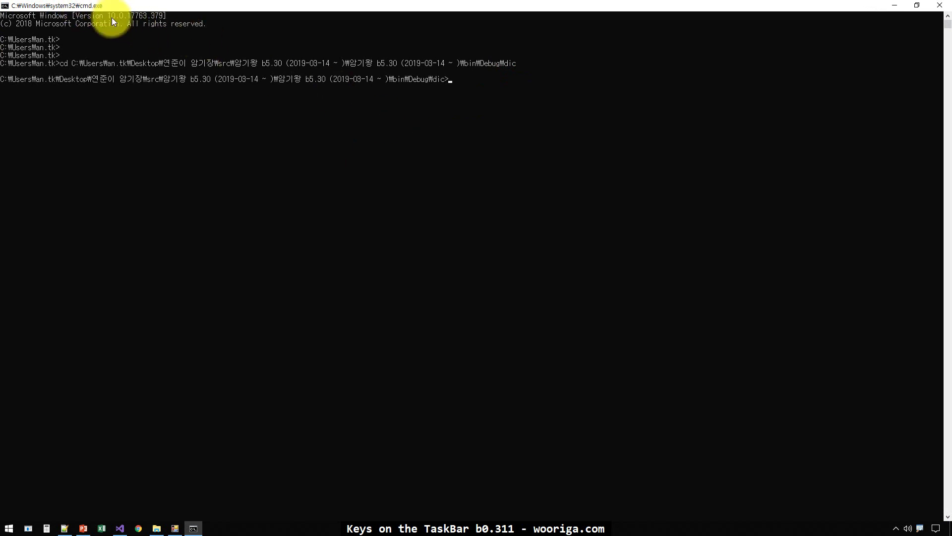
right_click(135, 3)
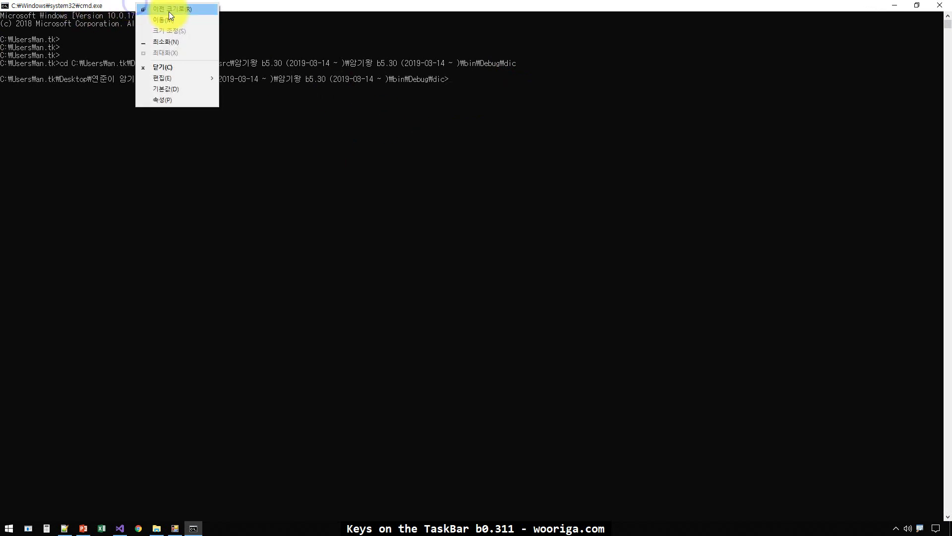
click(195, 99)
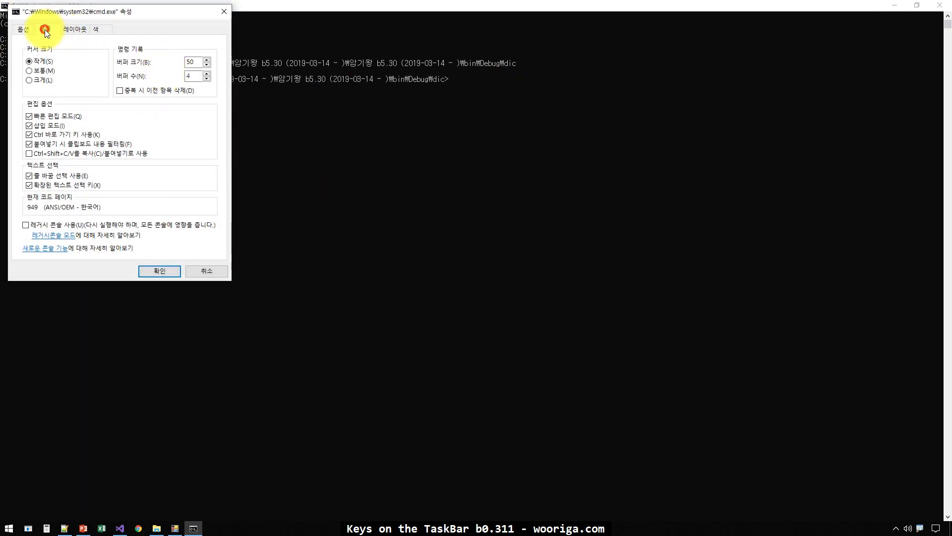
click(45, 30)
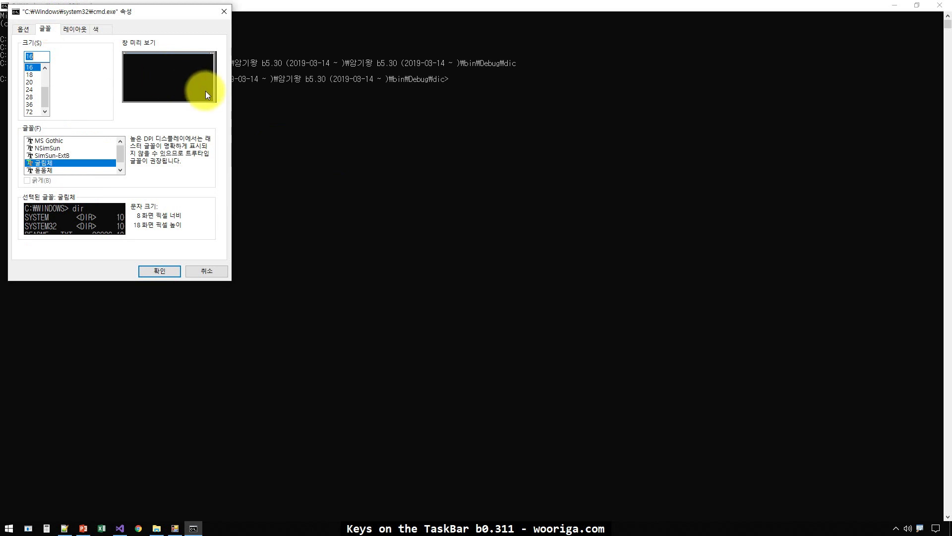
click(34, 97)
click(169, 270)
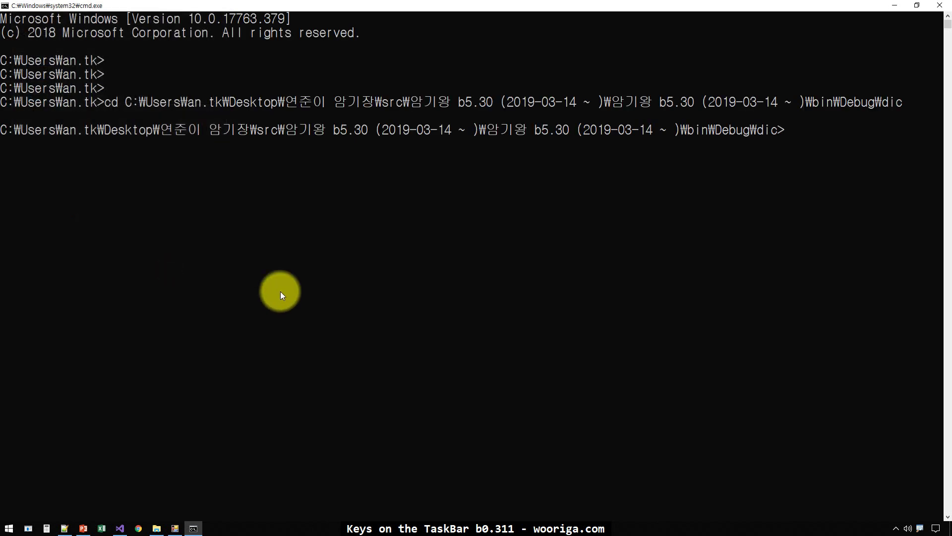
- Enter a few blank prompt lines and list the text files starting with a, using dir a*.txt
click(294, 246)
key(Return)
key(Return)
key(Return)
key(Return)
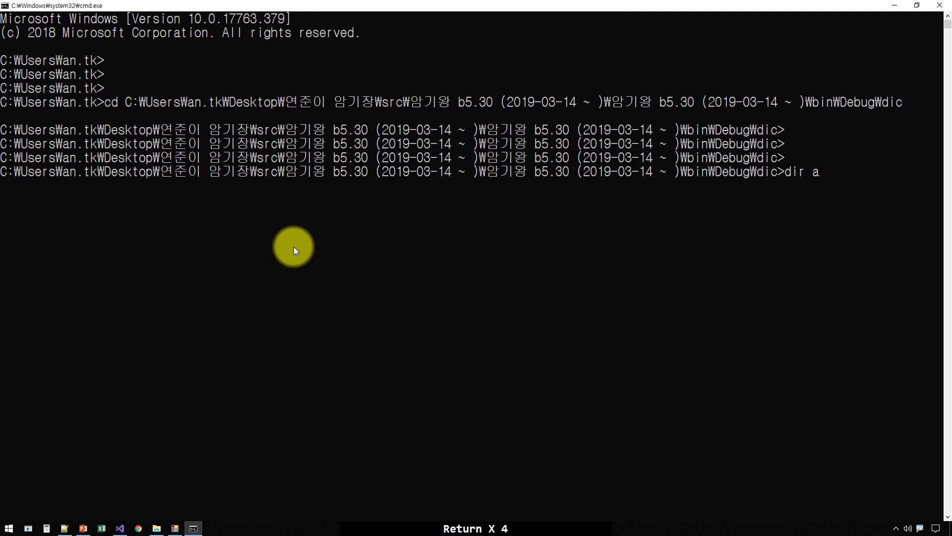
text(dir a*.txt)
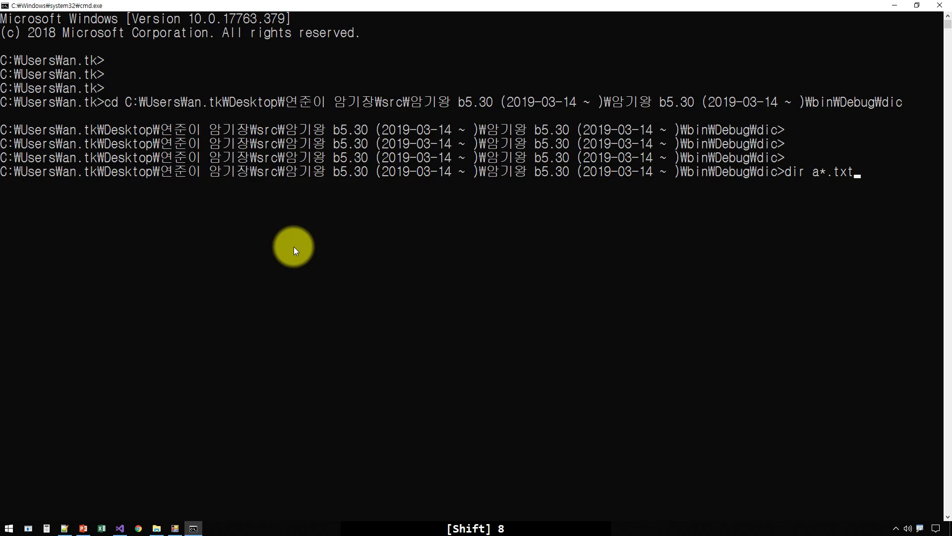
key(Return)
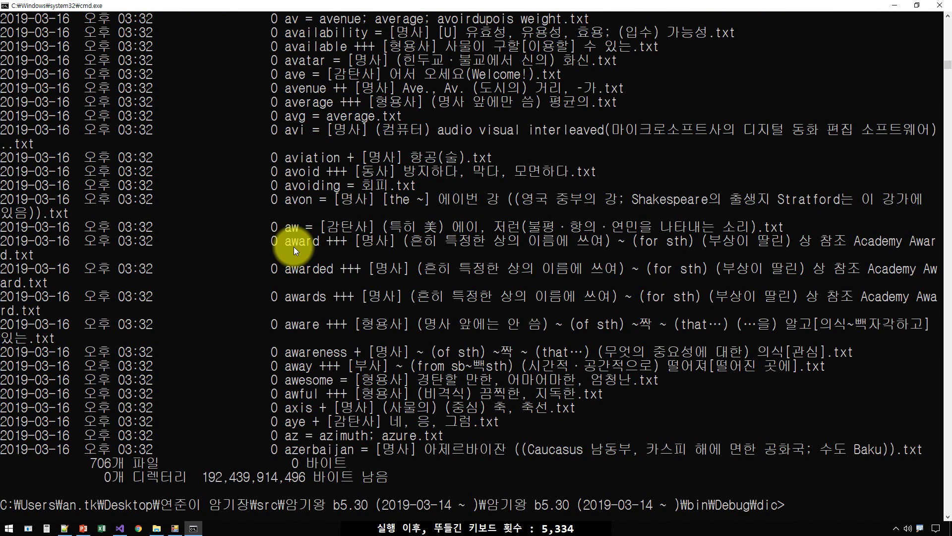
- List the text files starting with b by changing the previous command to dir b*.txt
key(Up)
key(Left)
key(Left)
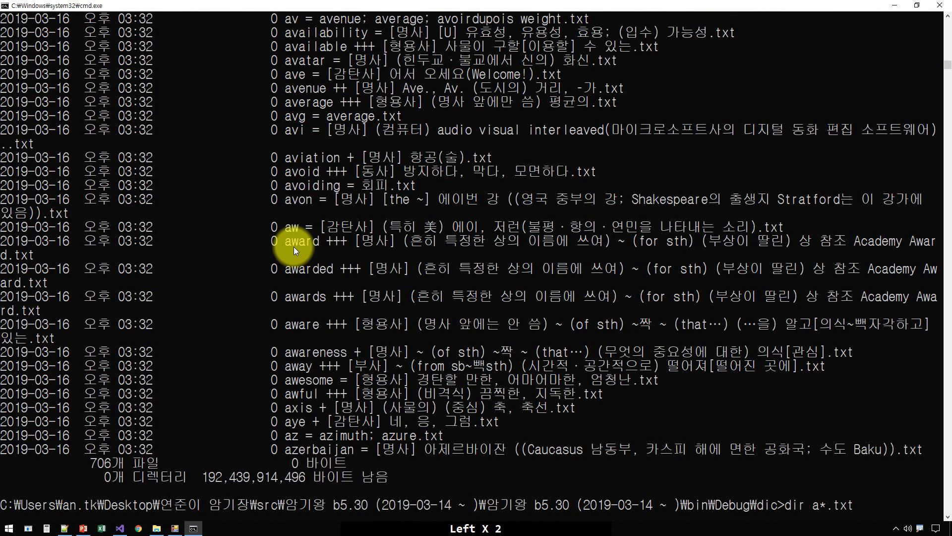
key(BackSpace)
text(b)
key(Return)
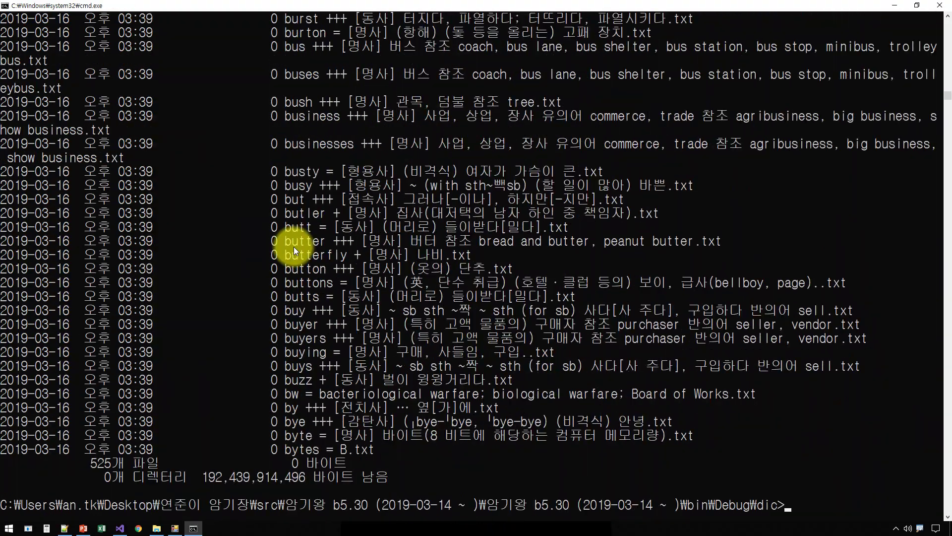
- List the text files starting with c by changing the previous command to dir c*.txt
key(Up)
key(Left)
key(Left)
key(Left)
key(Left)
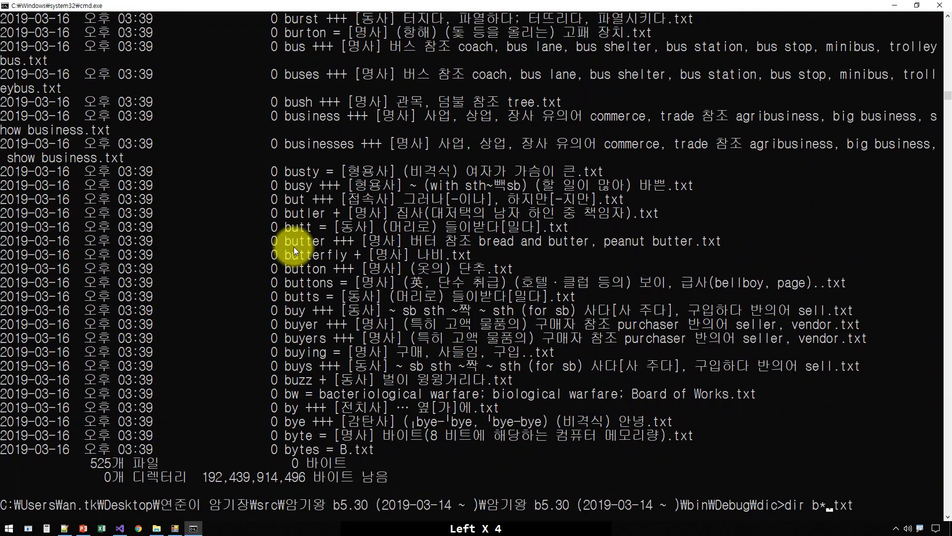
key(BackSpace)
text(c)
key(Return)
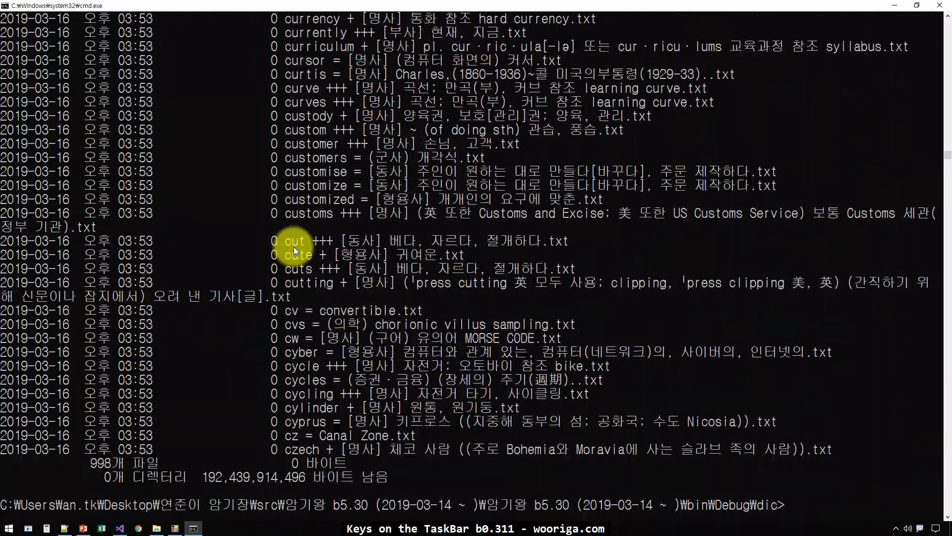
- List the text files starting with s by changing the previous command to dir s*.txt
key(Up)
key(Left)
key(Left)
key(Left)
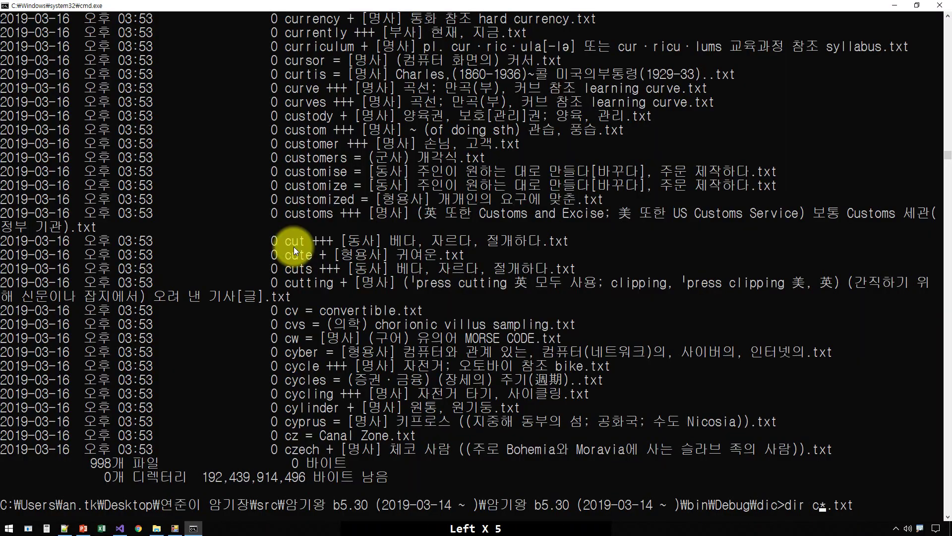
key(BackSpace)
text(s)
key(Return)
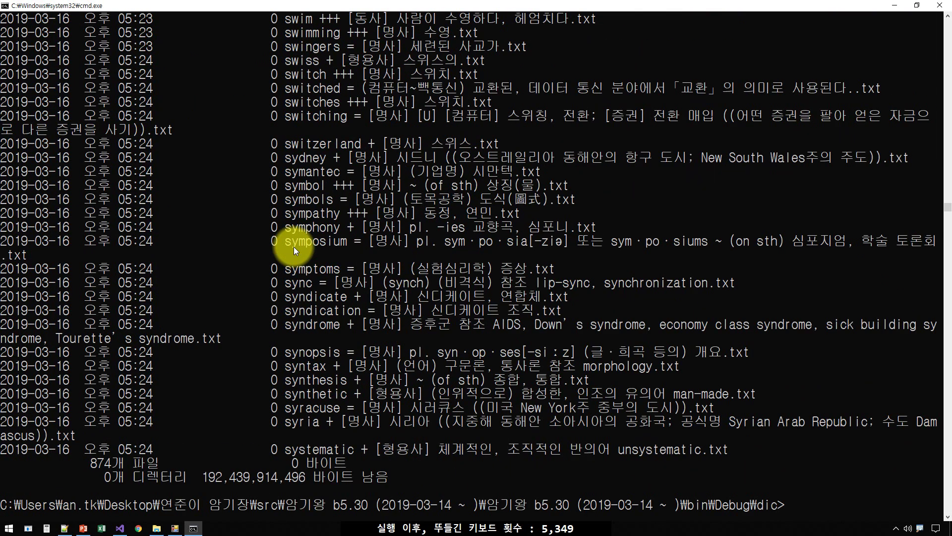
- List the text files starting with d by changing the previous command to dir d*.txt
key(Up)
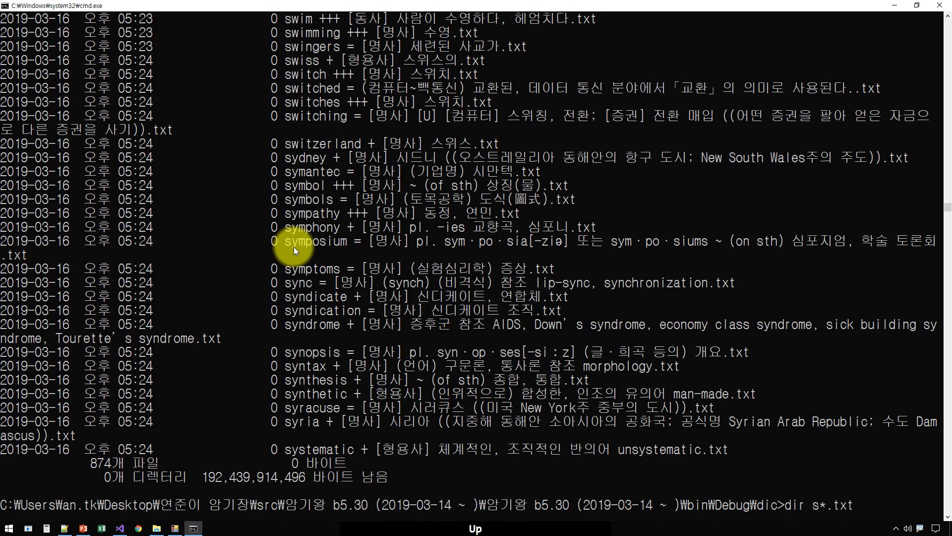
key(Left)
key(Left)
key(Left)
key(Left)
key(Left)
key(Left)
text(d)
key(Return)
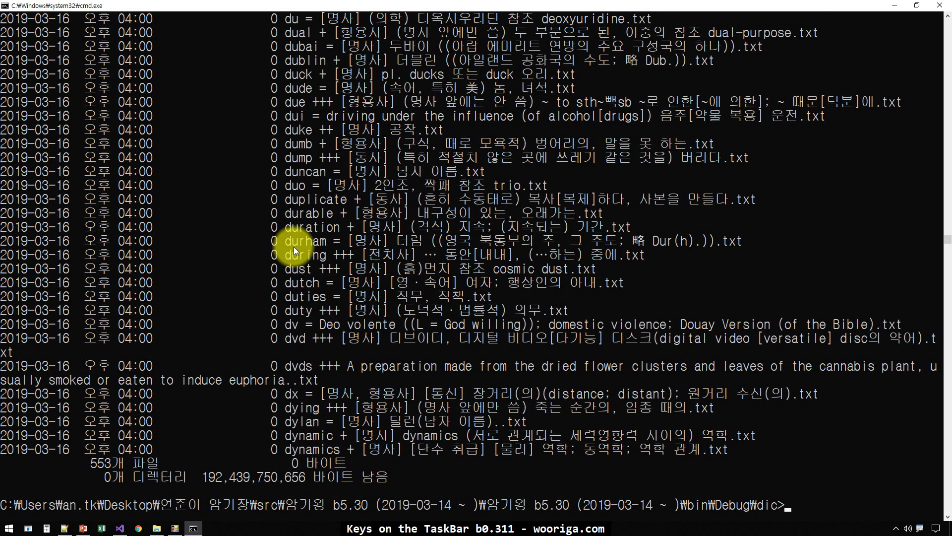
- List the text files starting with f by changing the previous command to dir f*.txt
key(Up)
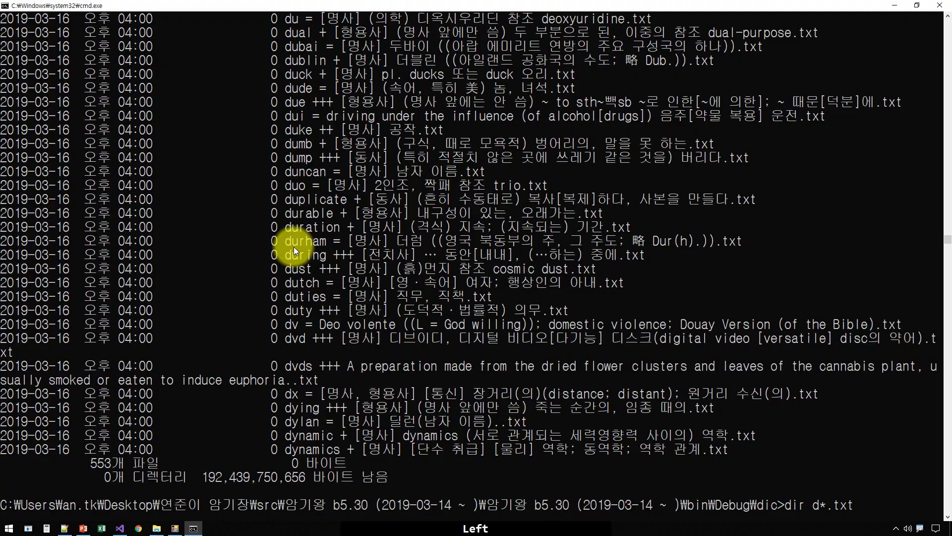
key(Left)
key(Left)
key(Left)
key(Right)
key(BackSpace)
text(f)
key(Return)
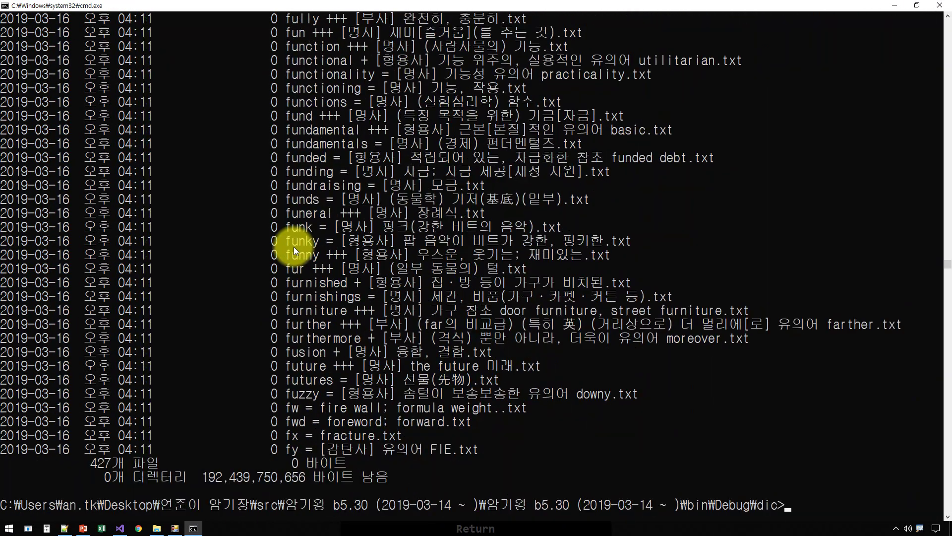
- List the text files starting with g by changing the previous command to dir g*.txt
key(Up)
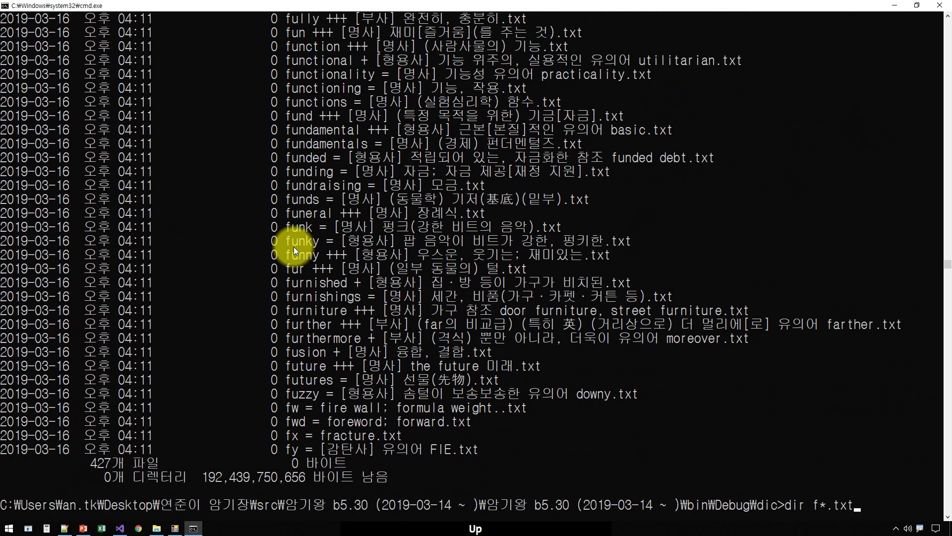
key(Left)
key(Left)
key(Left)
key(Left)
key(Left)
key(BackSpace)
text(g)
key(Return)
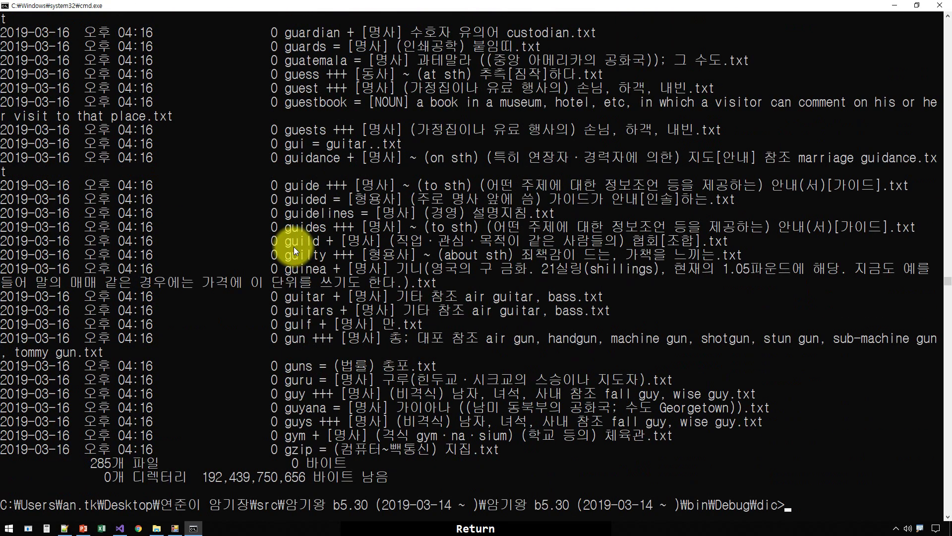
- List the text files starting with h by changing the previous command to dir h*.txt
key(Up)
key(Left)
key(Left)
key(BackSpace)
text(h)
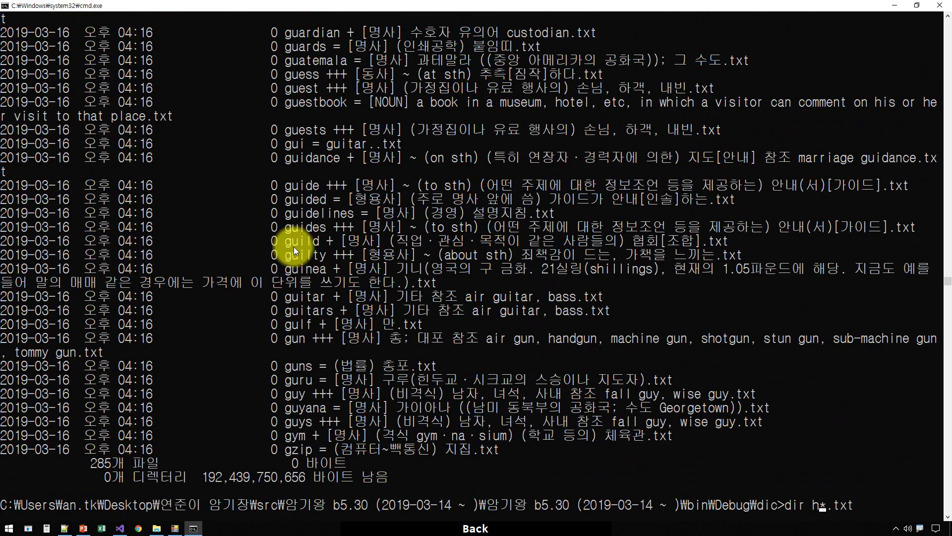
key(Return)
- List the text files starting with i by changing the previous command to dir i*.txt
key(Up)
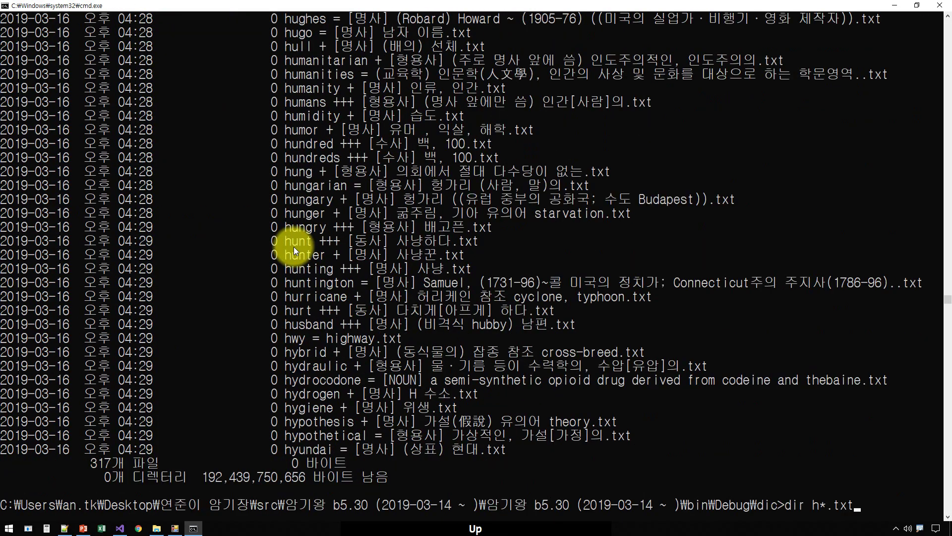
key(Left)
key(Left)
key(Left)
key(BackSpace)
text(i)
key(Return)
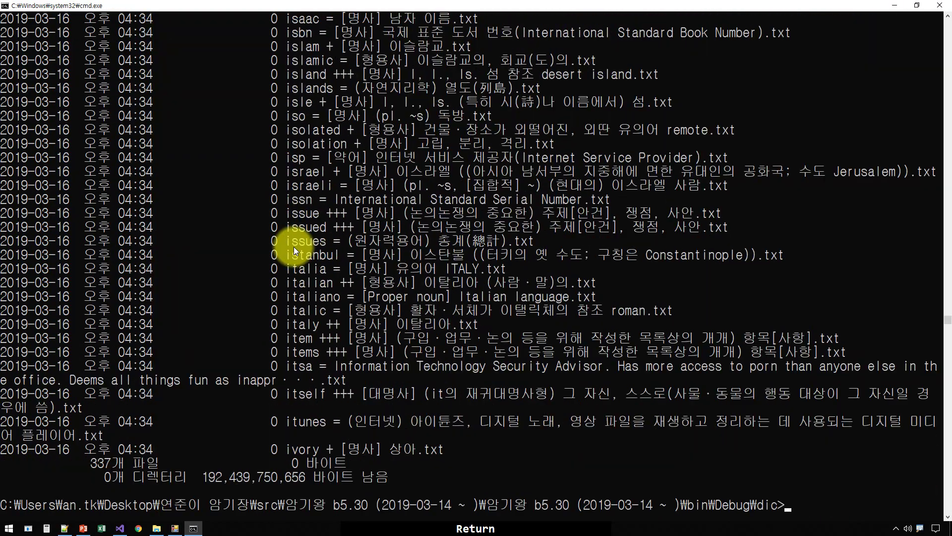
- List the text files starting with j by changing the previous command to dir j*.txt
key(Up)
key(Left)
key(Left)
key(Left)
key(Left)
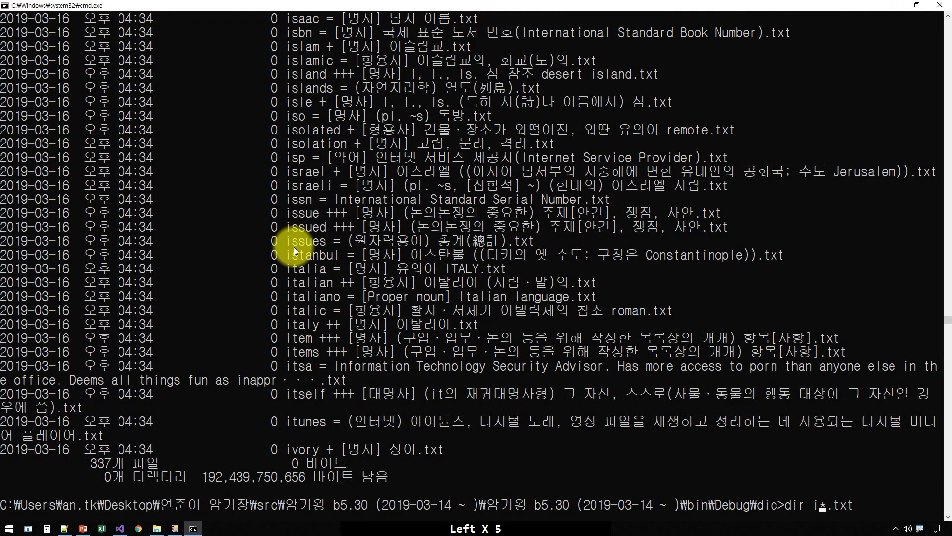
key(BackSpace)
text(j)
key(Return)
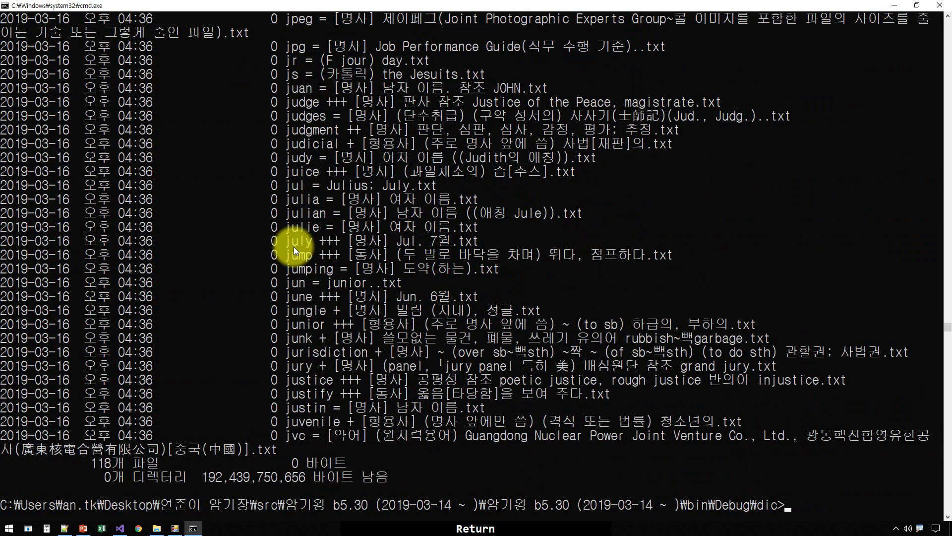
- List the text files starting with k by changing the previous command to dir k*.txt
key(Up)
key(Left)
key(Left)
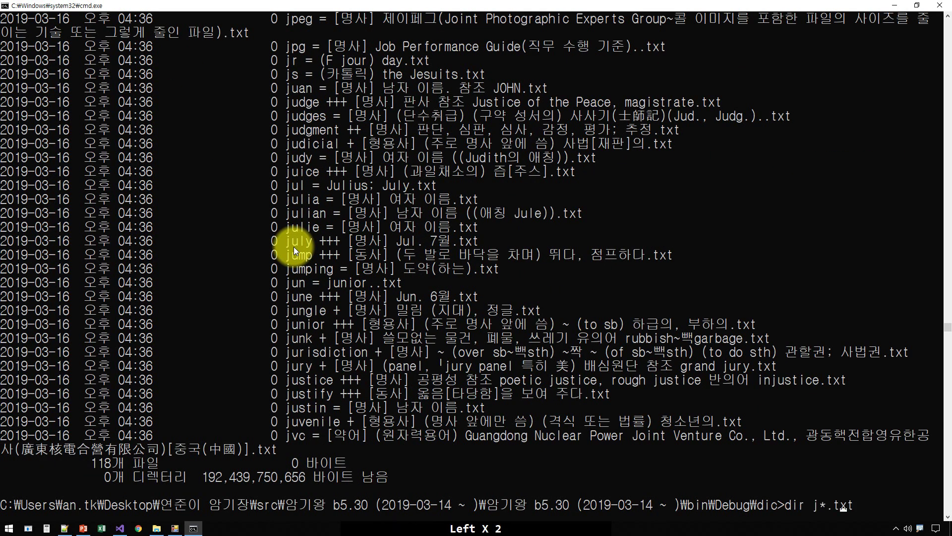
key(Left)
key(Left)
key(Left)
key(Left)
key(BackSpace)
text(k)
key(Return)
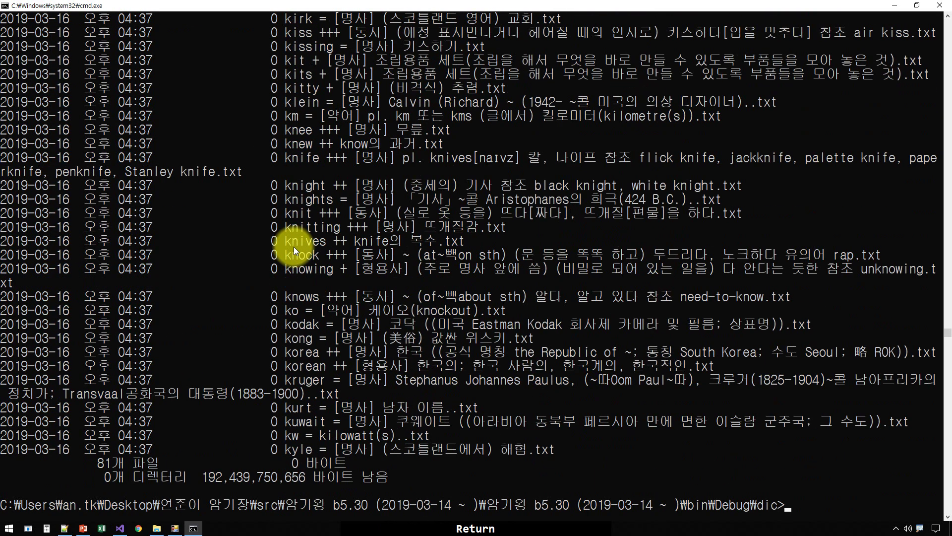
- List the text files starting with l by changing the previous command to dir l*.txt
key(Up)
key(Left)
key(Left)
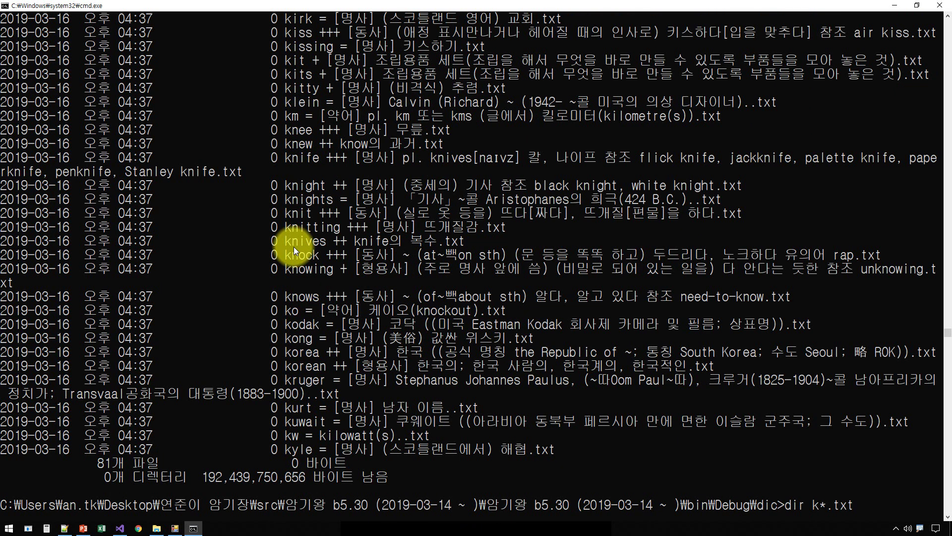
key(BackSpace)
text(l)
key(Return)
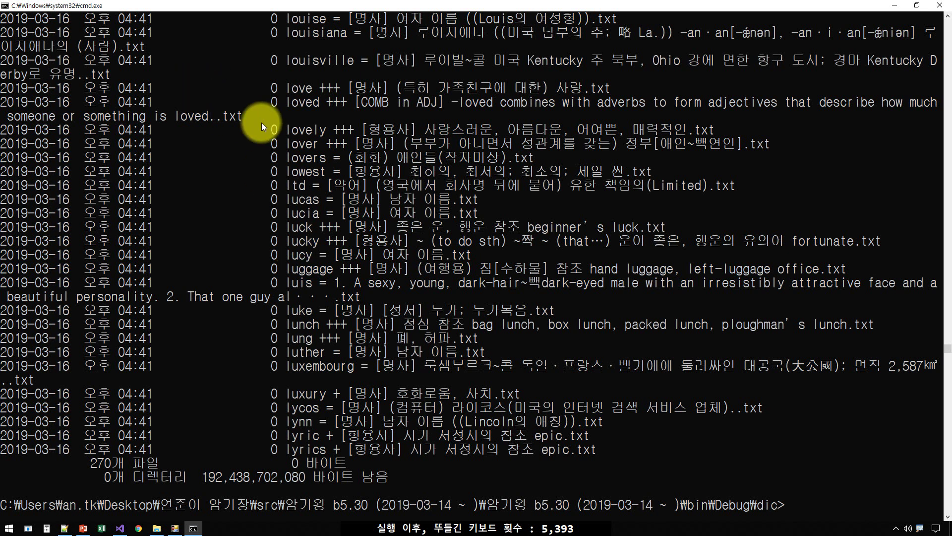
- Enter several blank lines at the prompt and close the Command Prompt window to return to the dic folder
key(Return)
key(Return)
key(Return)
key(Return)
key(Return)
key(Return)
key(Return)
key(Escape)
key(Escape)
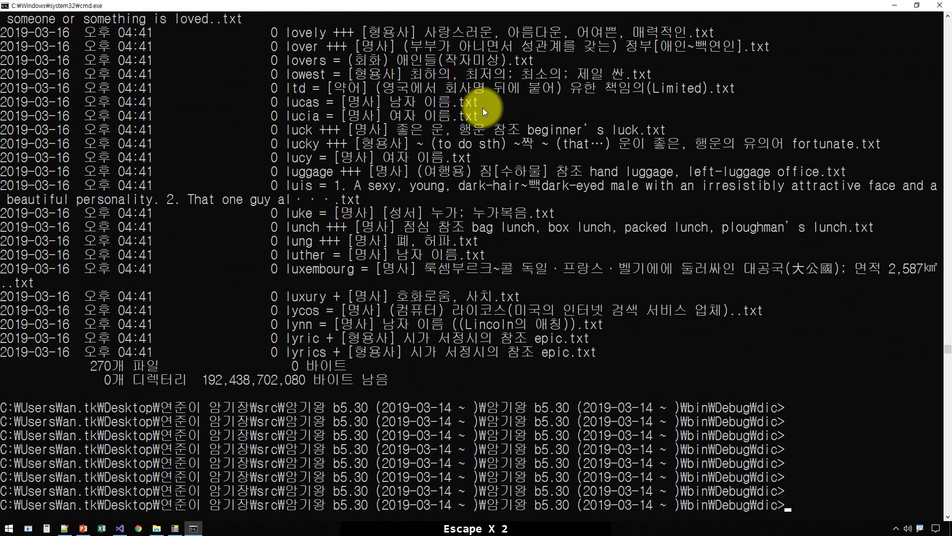
click(939, 5)
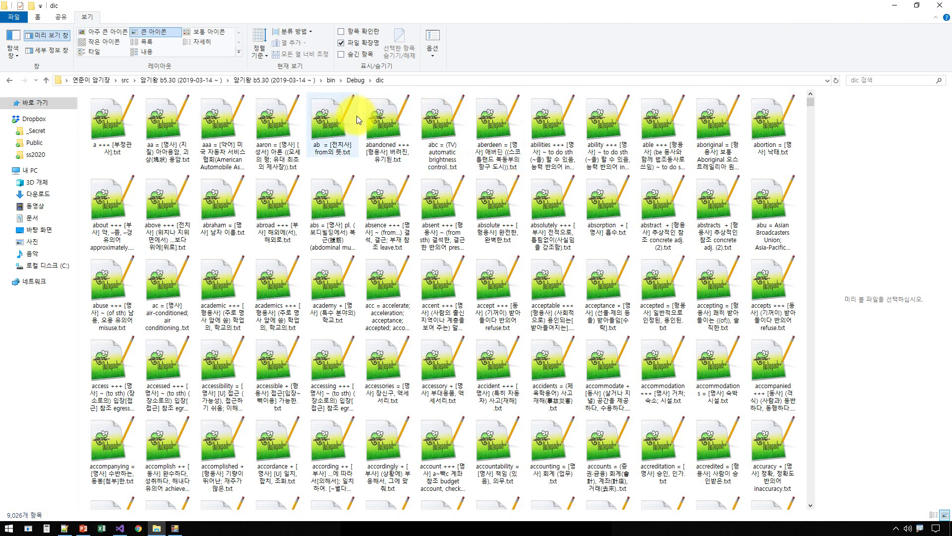
- Annotate the dic folder in the path with handwritten A, AA ~ AZ, a circle around AZ and linking arrows, and clear the drawing
key(ctrl+2)
mouse_move(395, 73)
mouse_down()
mouse_move(368, 79)
mouse_move(383, 92)
mouse_move(399, 77)
mouse_move(451, 75)
mouse_move(464, 62)
mouse_move(478, 78)
mouse_move(496, 47)
mouse_move(526, 74)
mouse_move(514, 73)
mouse_move(631, 58)
mouse_move(653, 69)
mouse_up()
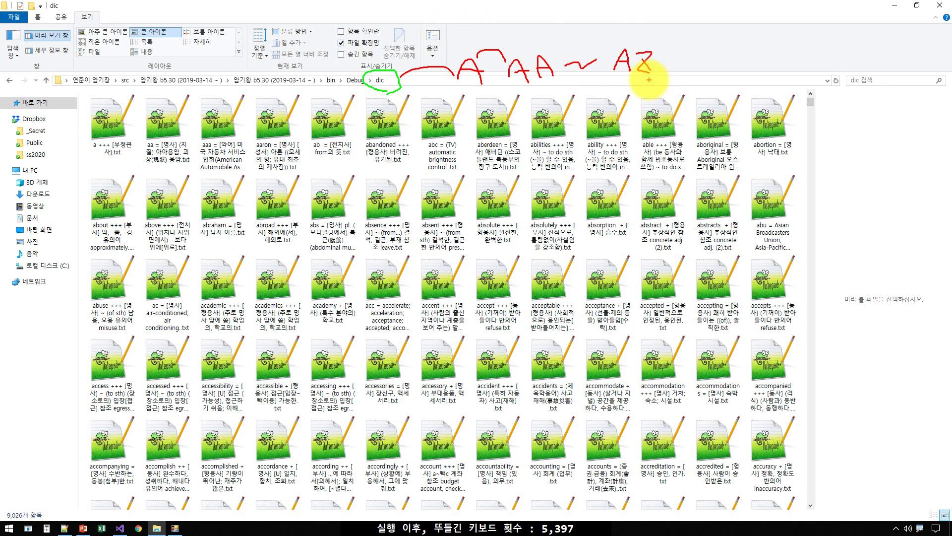
mouse_move(639, 90)
mouse_down()
mouse_move(624, 33)
mouse_move(675, 79)
mouse_move(764, 63)
mouse_up()
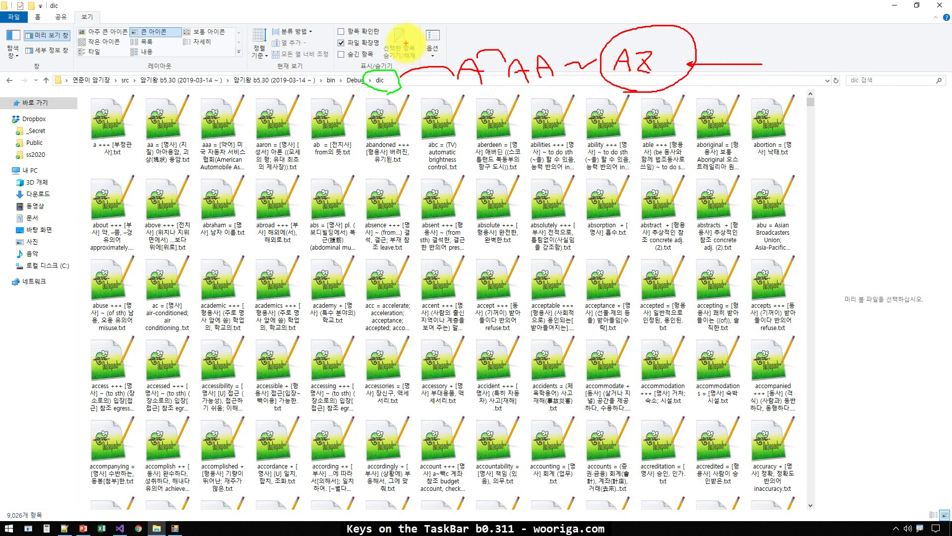
mouse_move(406, 43)
mouse_down()
mouse_move(485, 21)
mouse_move(520, 25)
mouse_up()
mouse_move(535, 24)
mouse_down()
mouse_move(563, 20)
mouse_move(577, 32)
mouse_up()
drag(566, 66, 592, 59)
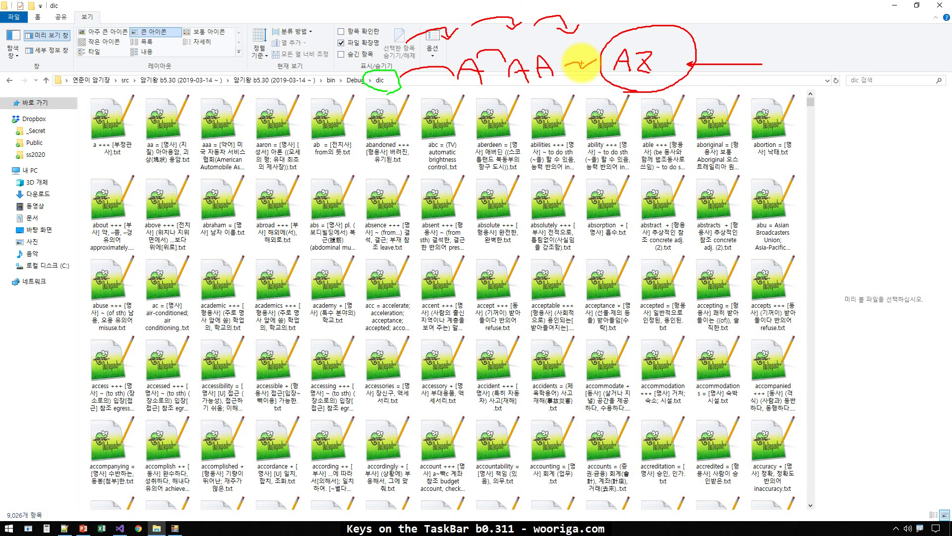
key(Escape)
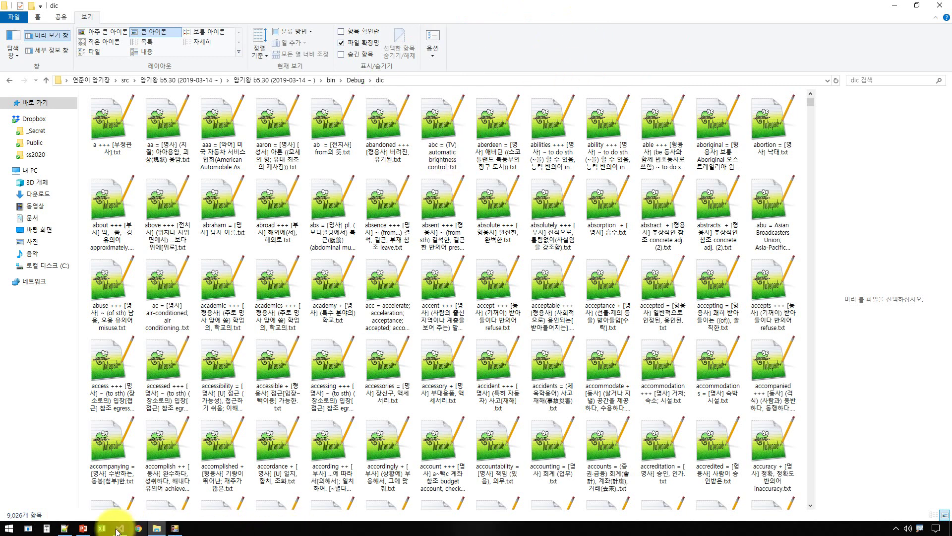
- Switch to Chrome and search Google for 윈도우 시스템 path 길이
click(138, 529)
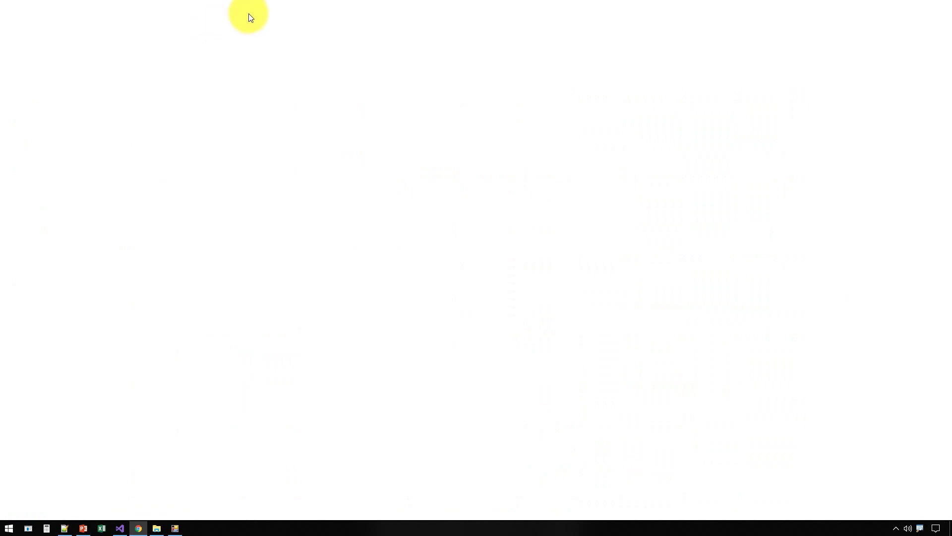
key(Hangul)
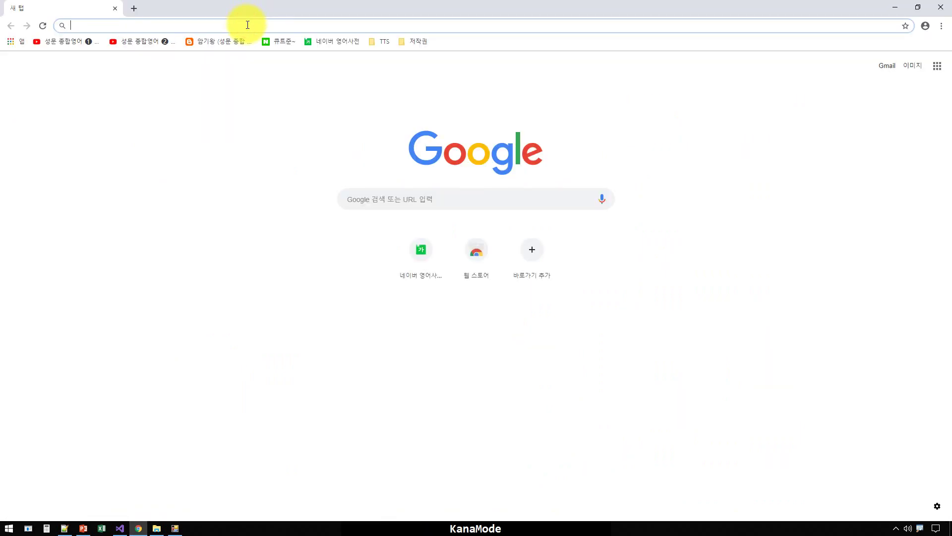
text(윈도우 시스템)
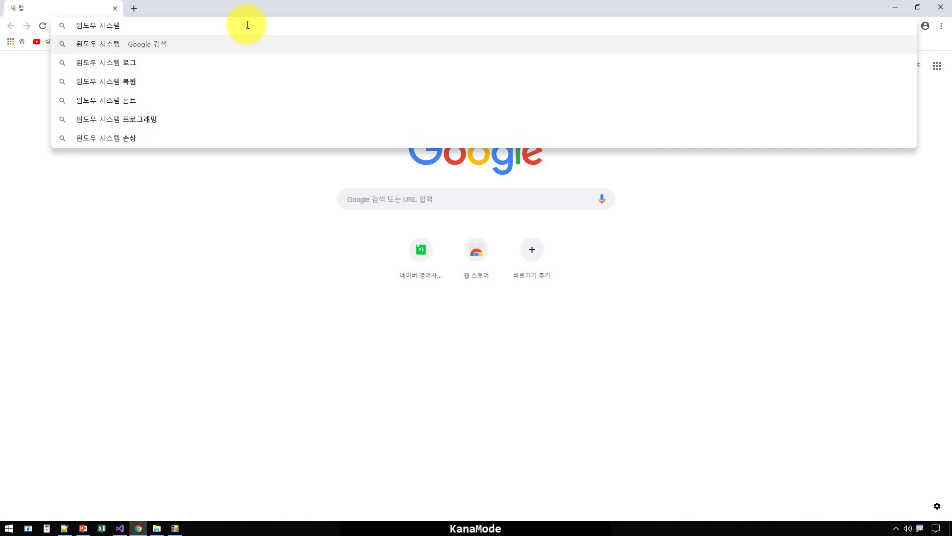
key(Hangul)
text(path)
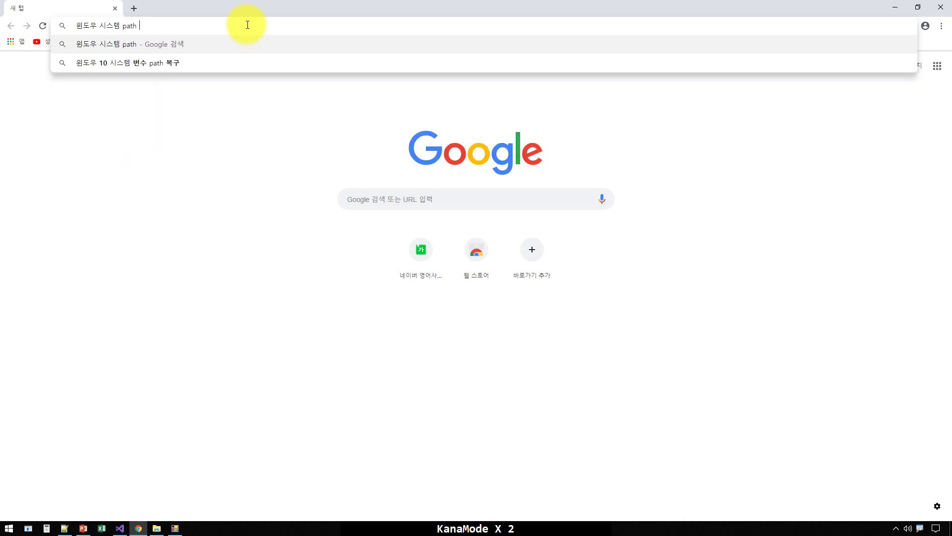
key(Hangul)
text(길이)
key(Return)
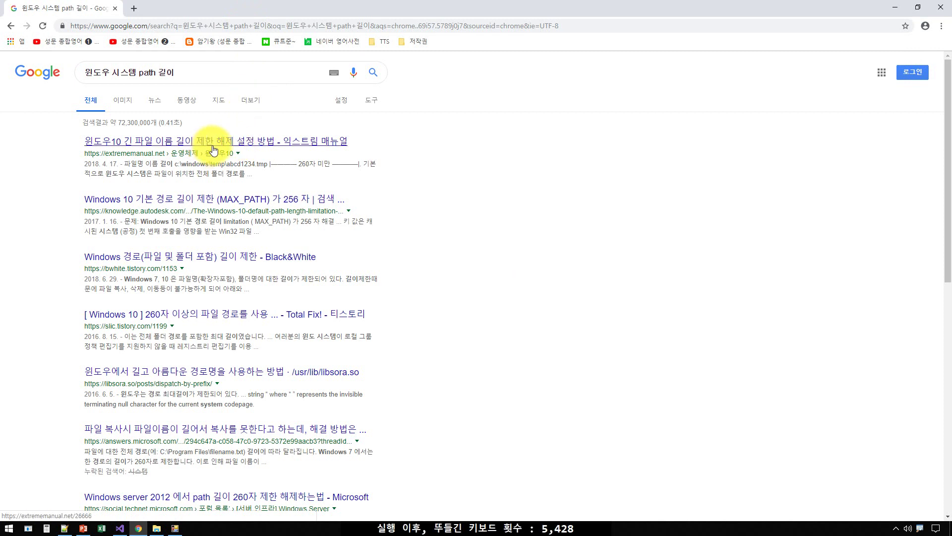
- Open the Autodesk article on the Windows 10 default path length limit (MAX_PATH) and read its problem and solution sections
click(266, 202)
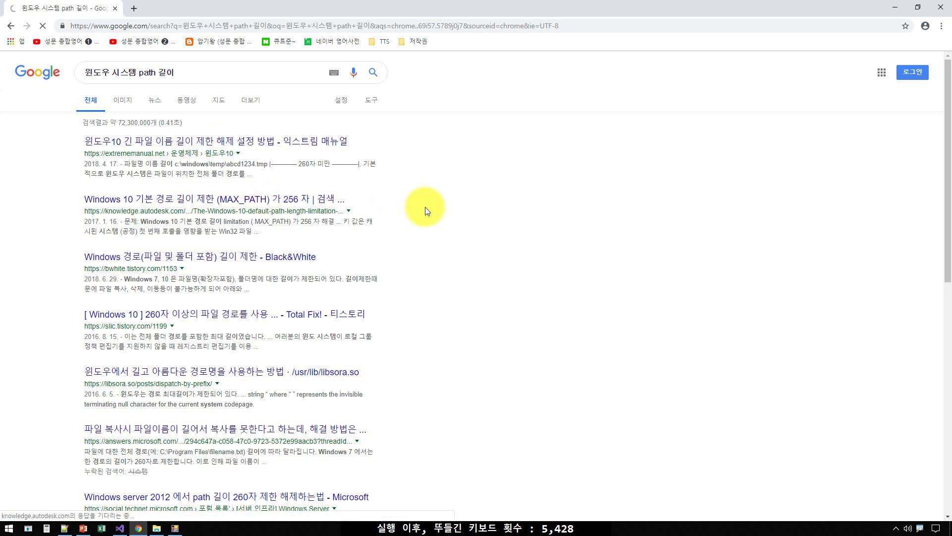
key(ctrl+2)
drag(443, 154, 664, 220)
right_click(570, 200)
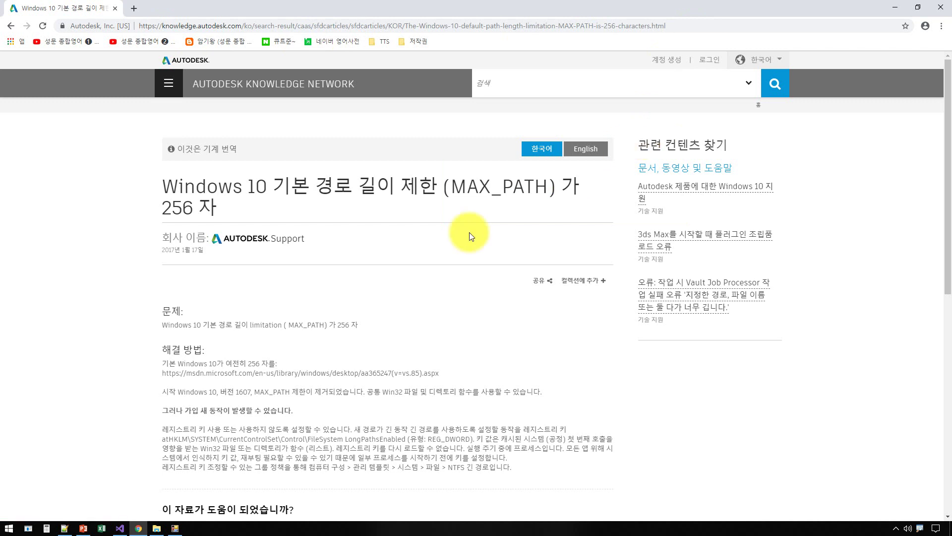
scroll(445, 278, down, 2)
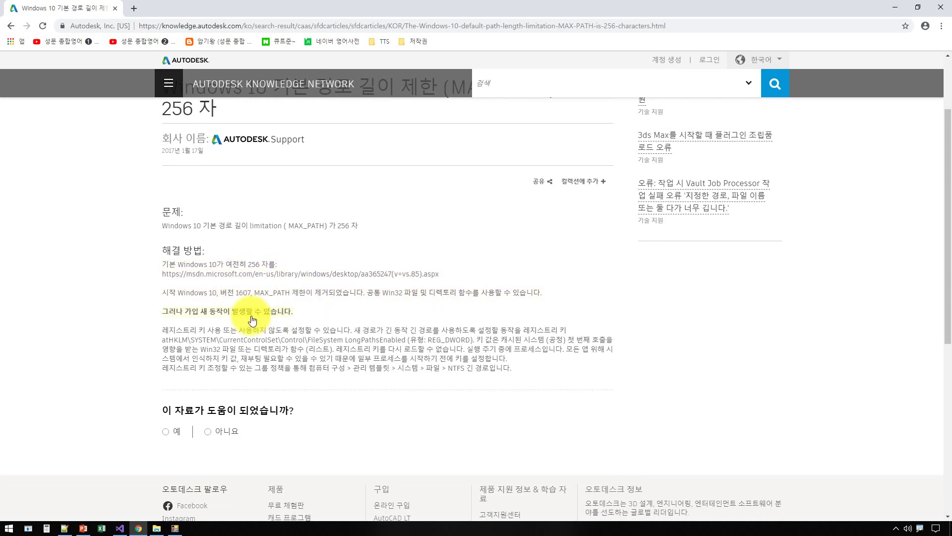
scroll(252, 319, down, 2)
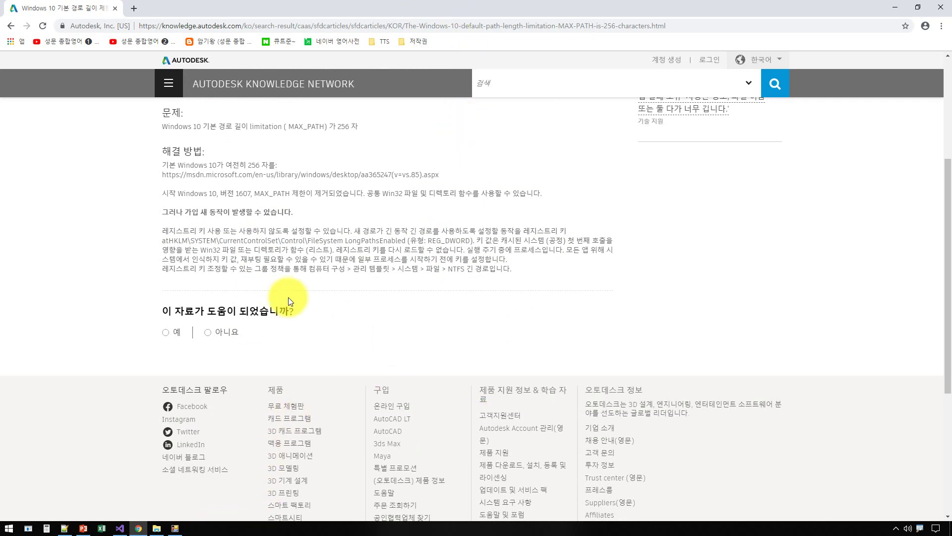
- Switch back to File Explorer, show the dic folder in the Details layout and create a new folder in it
click(157, 527)
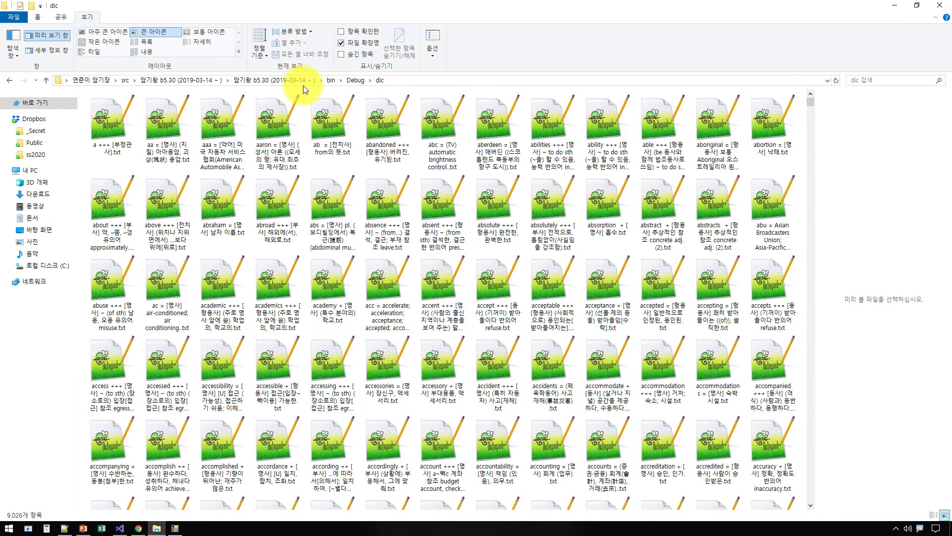
click(211, 42)
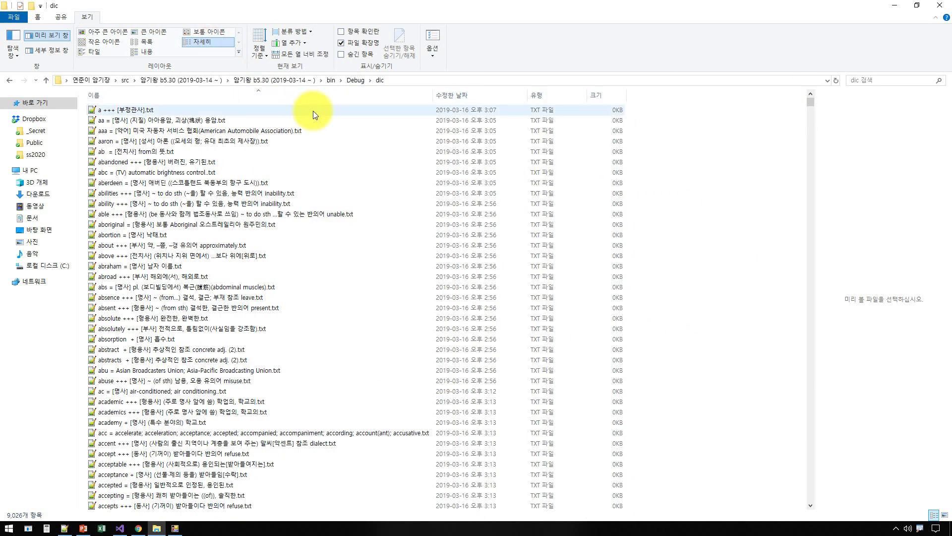
right_click(684, 157)
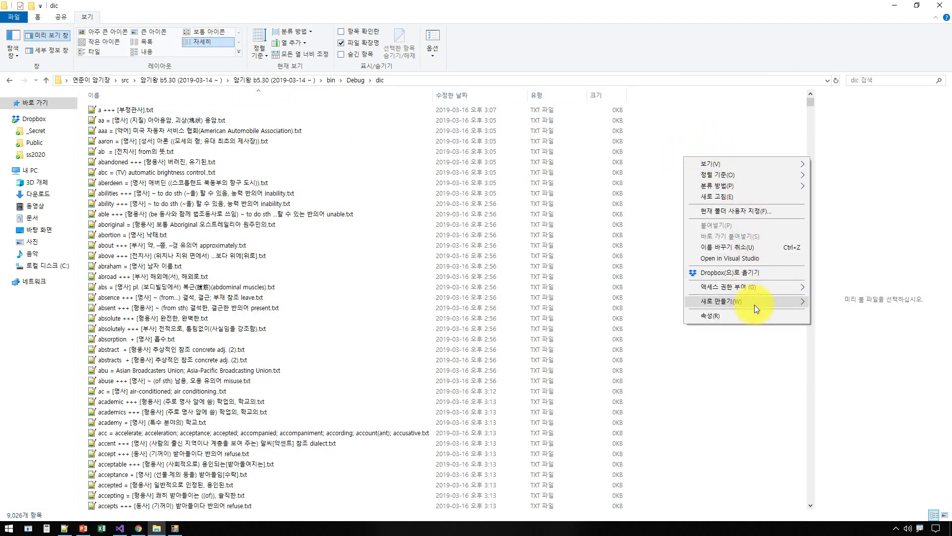
mouse_move(755, 304)
click(612, 305)
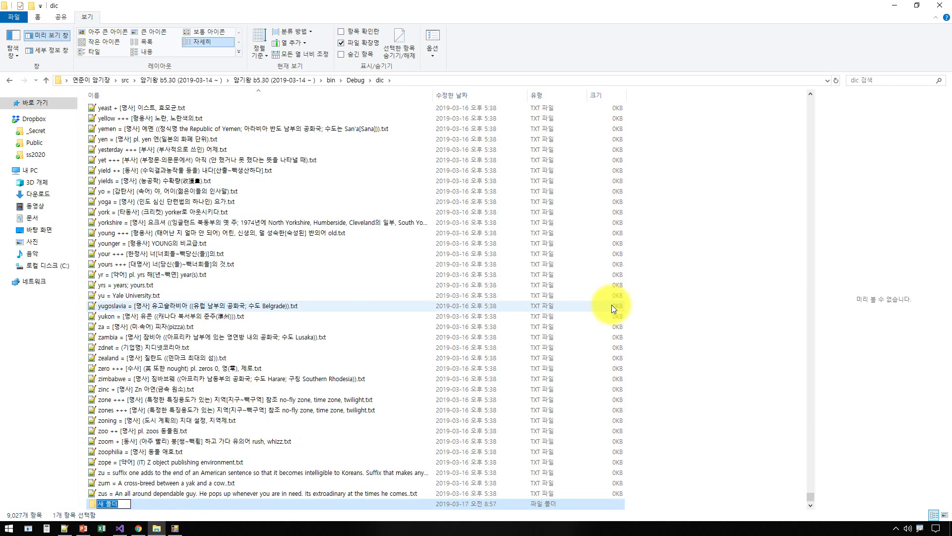
text(01234567890)
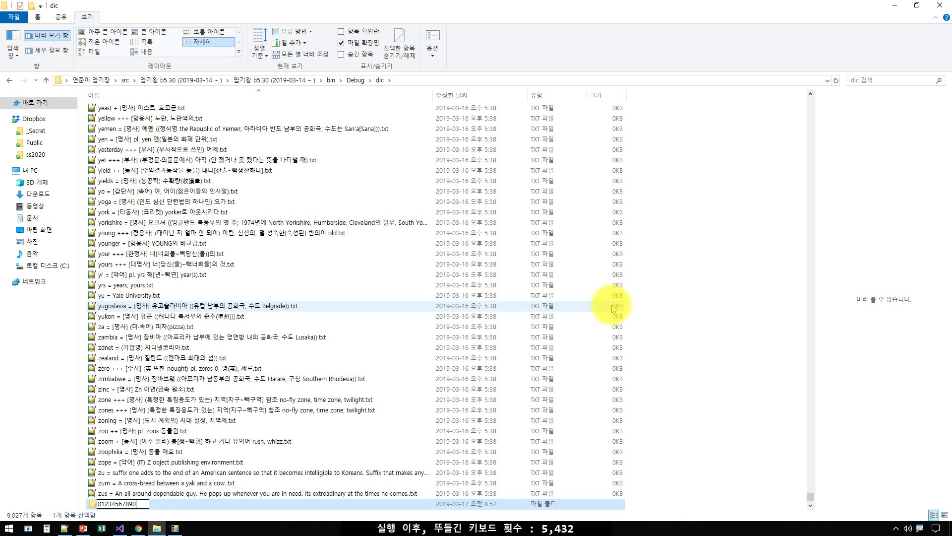
key(Home)
key(Delete)
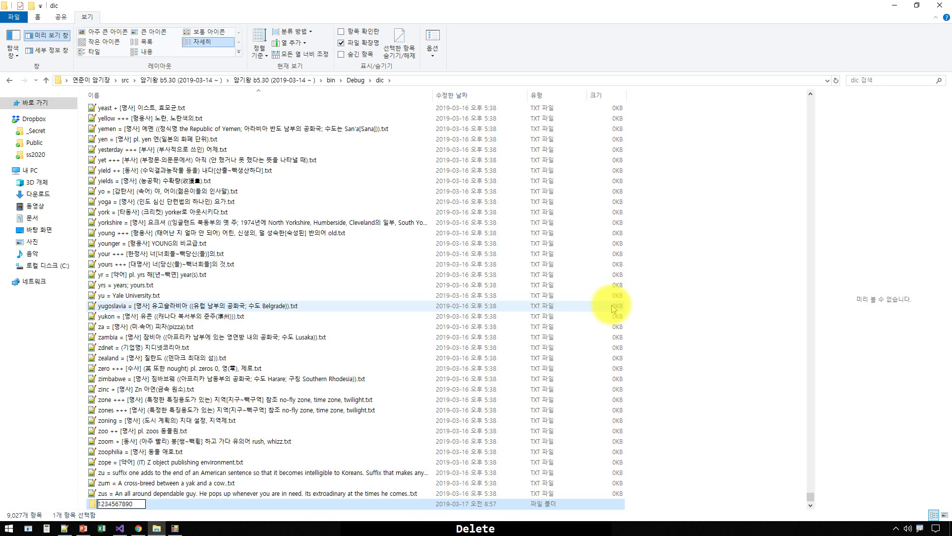
key(shift+End)
key(End)
key(ctrl+v)
key(ctrl+v)
key(ctrl+v)
key(ctrl+v)
key(ctrl+v)
key(ctrl+v)
key(ctrl+v)
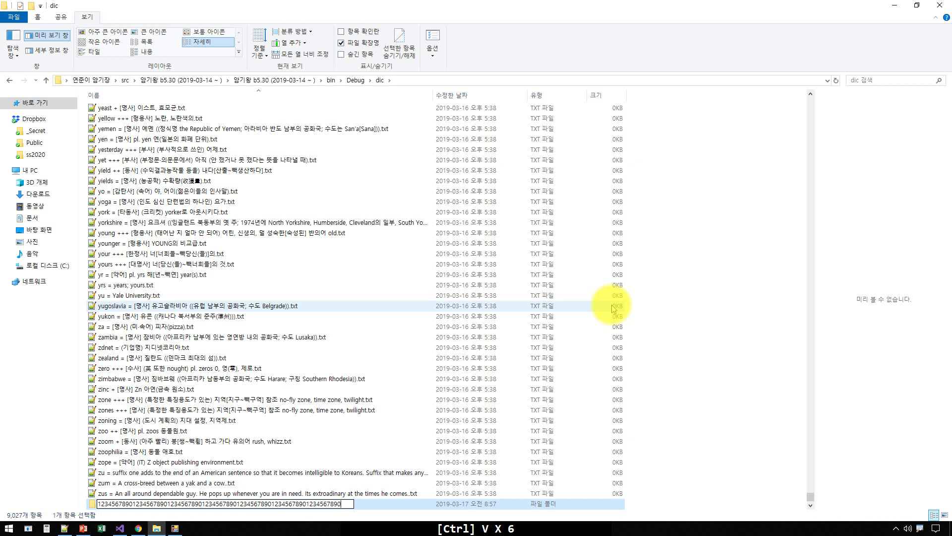
key(Return)
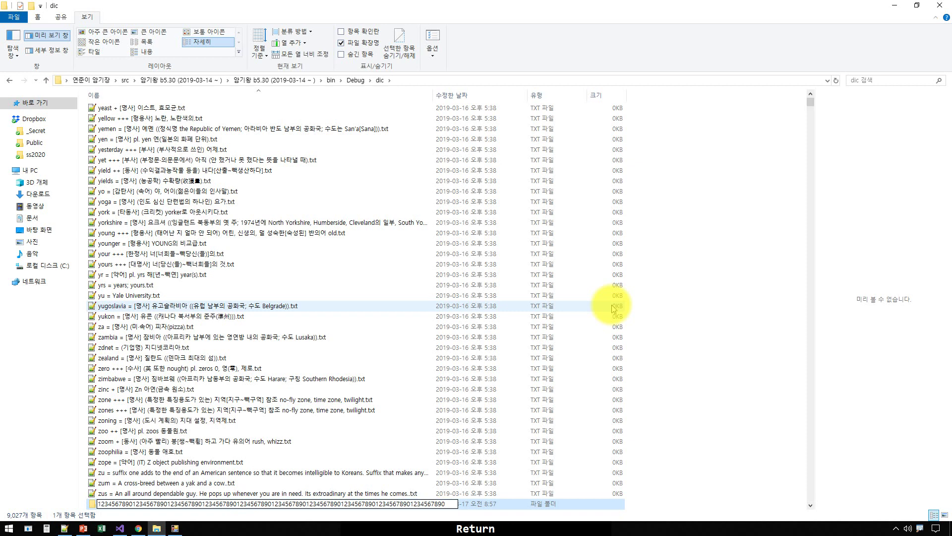
key(Down)
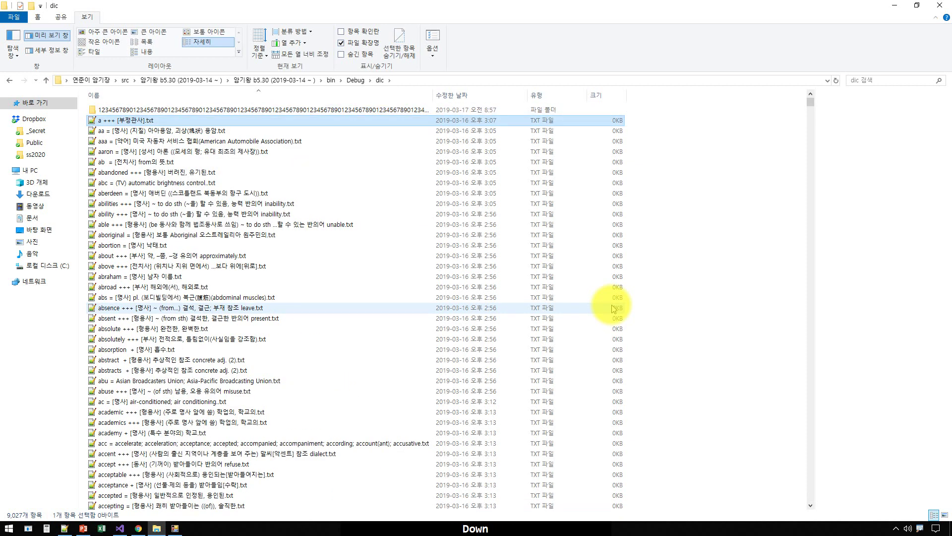
key(Up)
key(F2)
key(End)
key(ctrl+v)
key(ctrl+v)
key(ctrl+v)
key(ctrl+v)
key(ctrl+v)
key(ctrl+v)
key(ctrl+v)
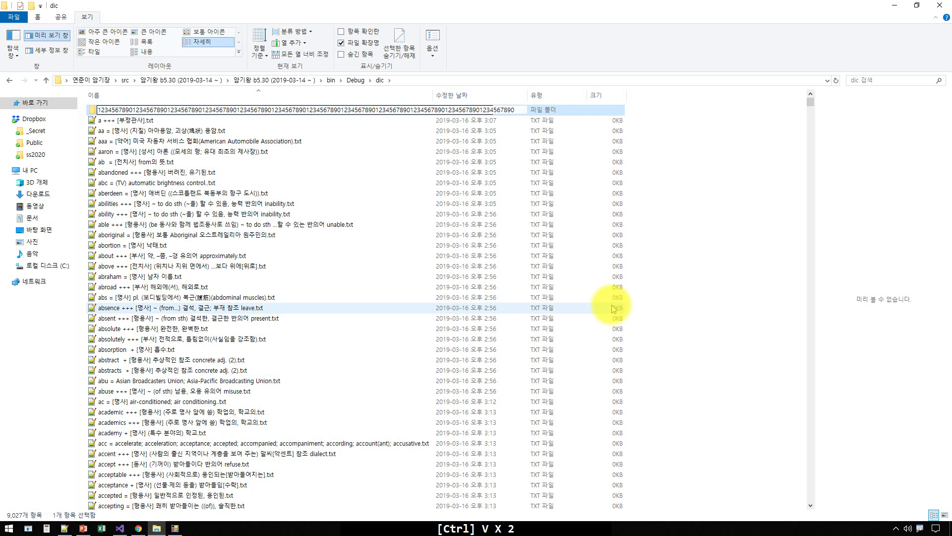
key(ctrl+v)
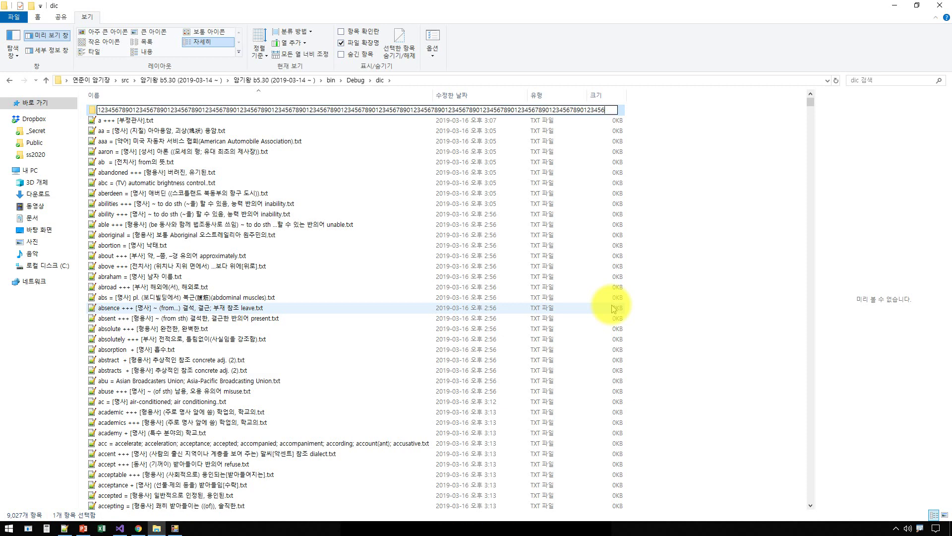
key(Return)
key(Down)
key(Up)
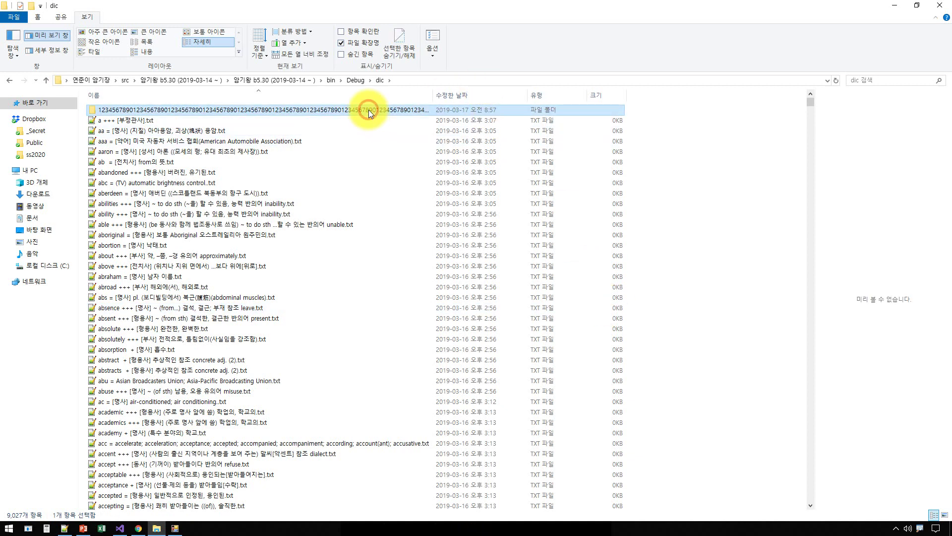
- Copy the complete name of the digit-named folder and leave the name as it is
key(F2)
key(End)
key(End)
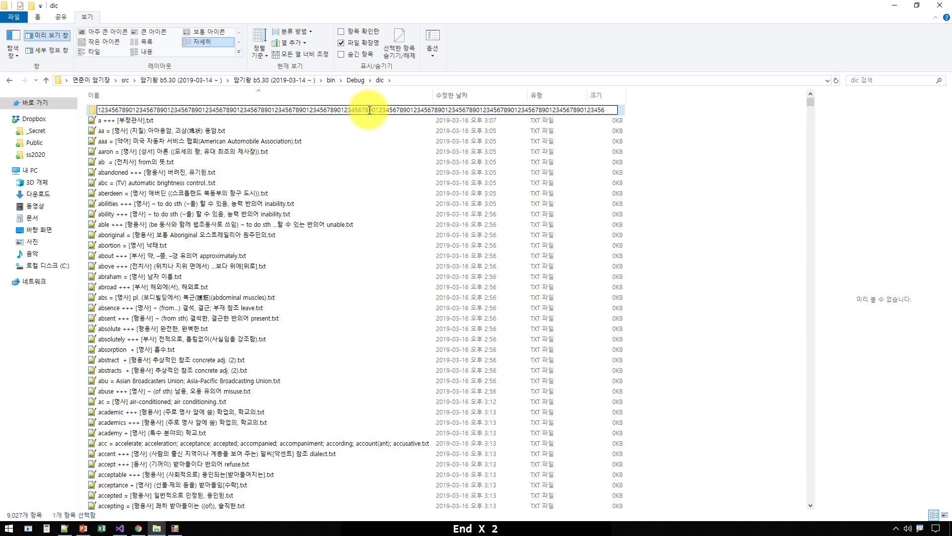
key(shift+Home)
key(End)
key(Home)
key(shift+End)
key(ctrl+c)
key(ctrl+c)
key(Escape)
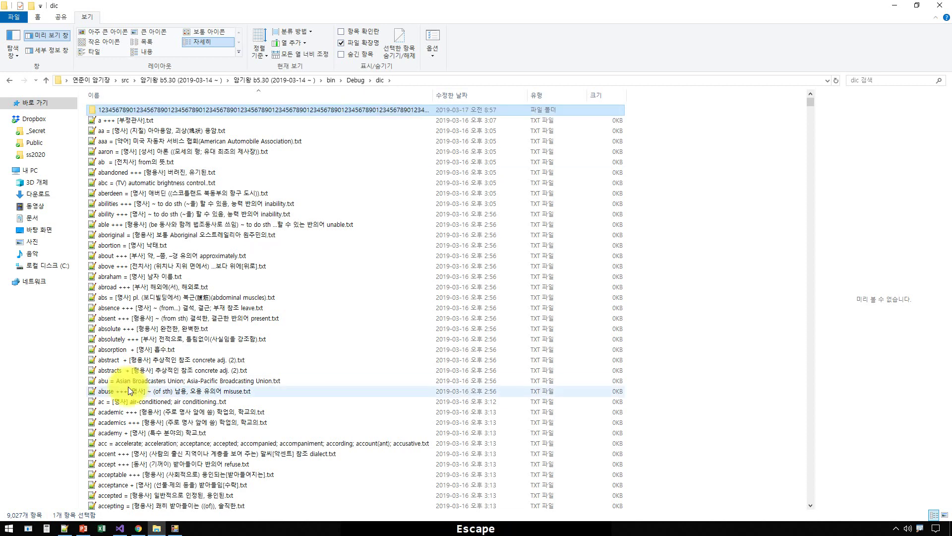
- Switch to Notepad++ and replace the whole text of the new 1 document with the copied folder name
click(64, 529)
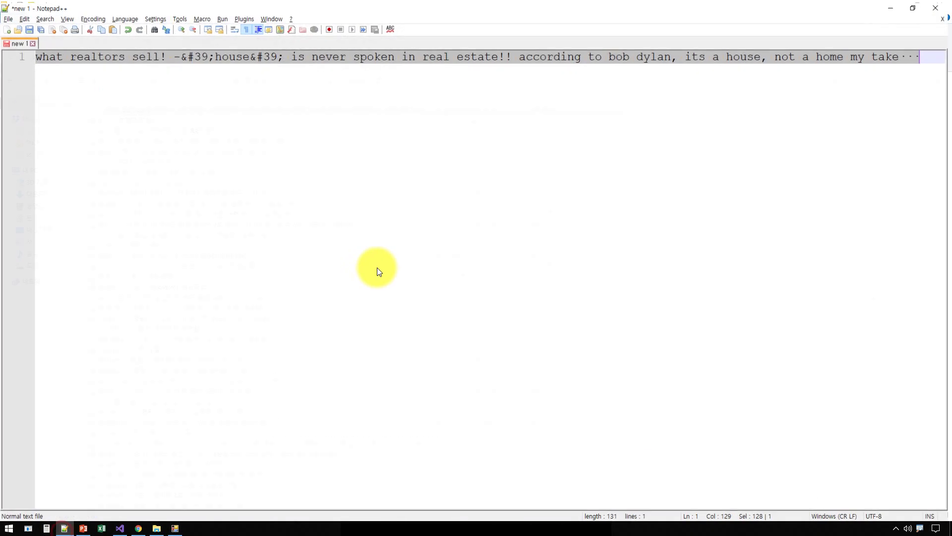
key(ctrl+a)
key(Delete)
key(ctrl+v)
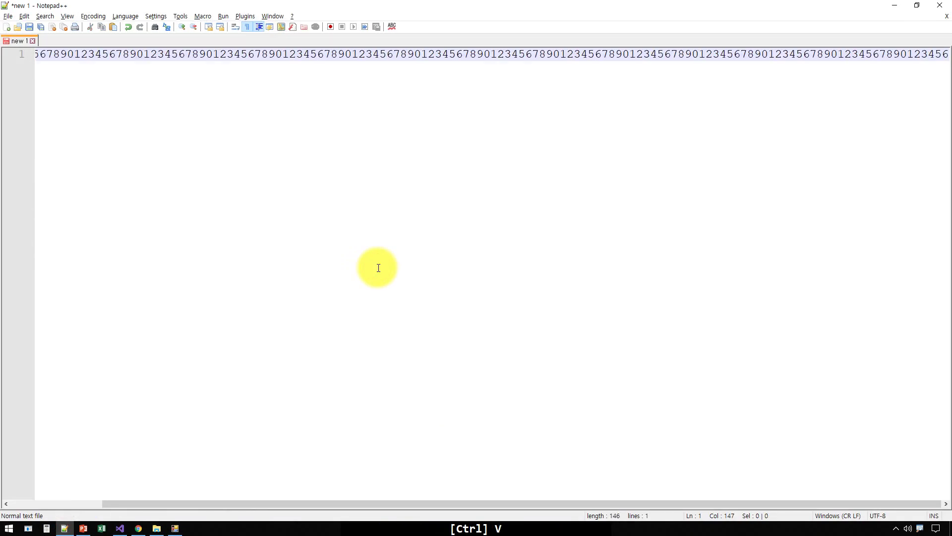
- Inspect the pasted digit line from its start to its end and select it to check its character count
key(End)
key(Home)
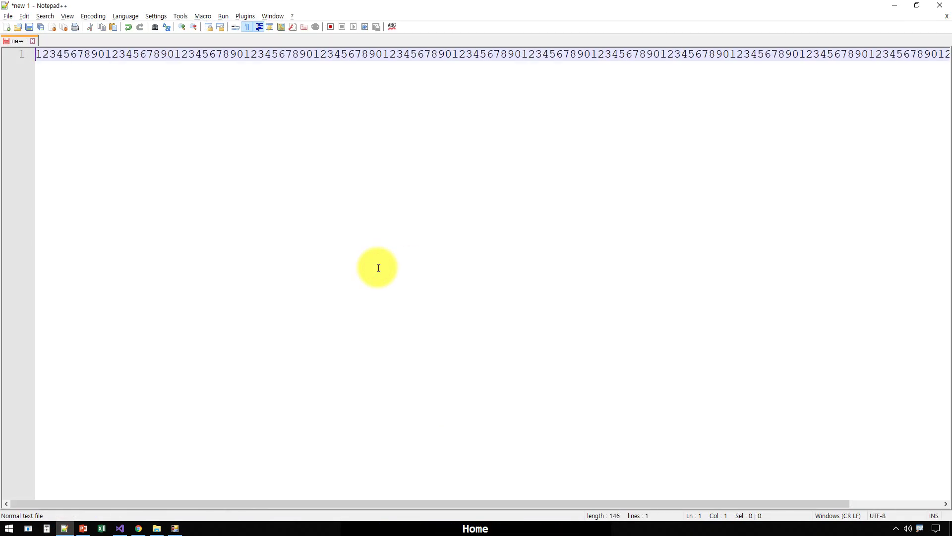
key(End)
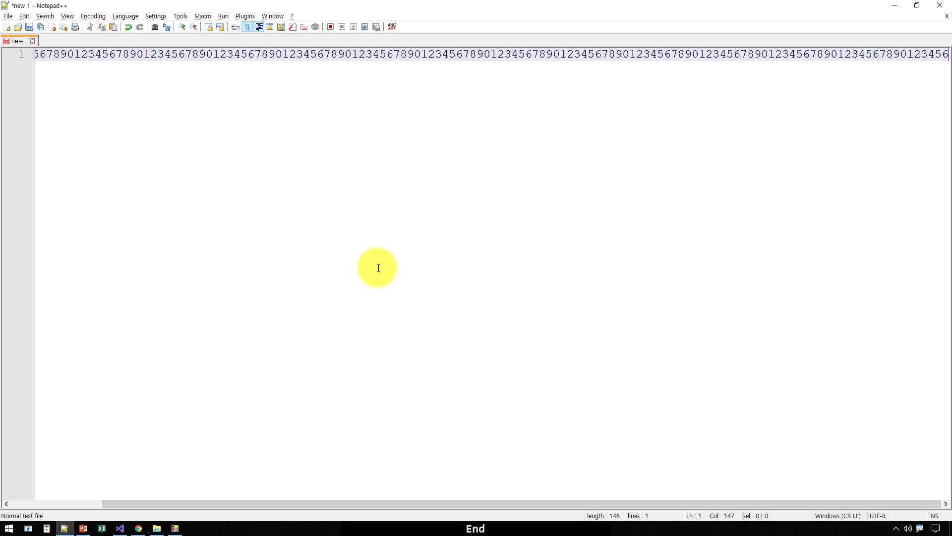
key(Home)
key(Home)
key(shift+End)
key(Home)
key(shift+End)
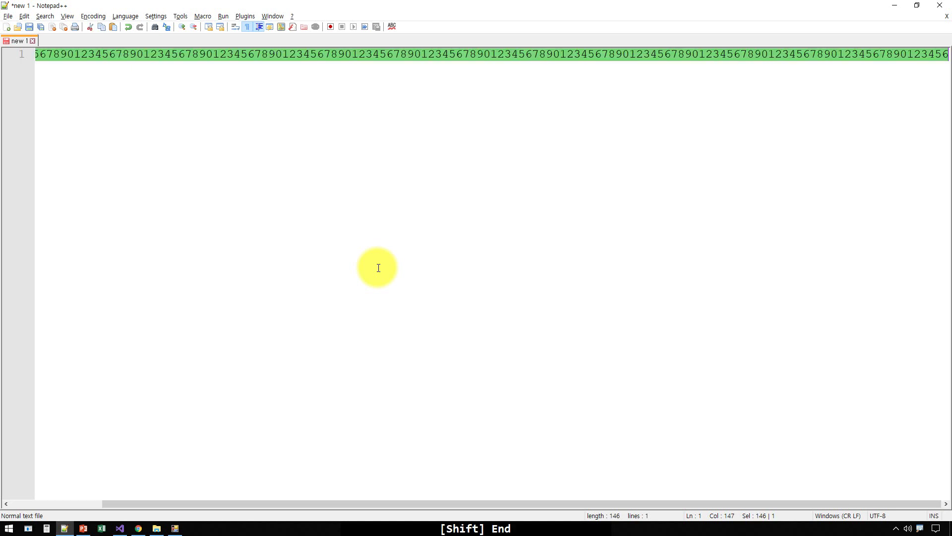
key(Home)
key(Escape)
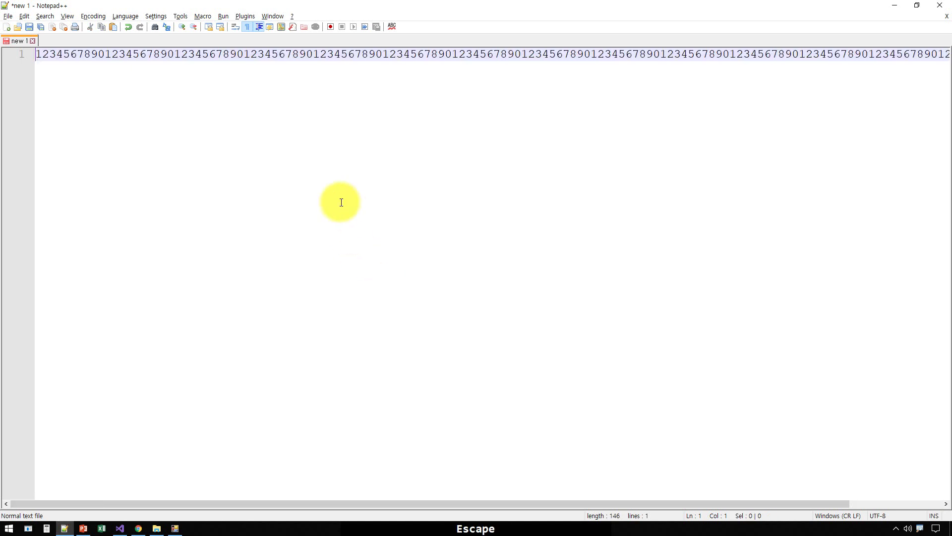
- Open a new File Explorer window and create a new folder in the root of drive C:, keeping its default name
key(super+e)
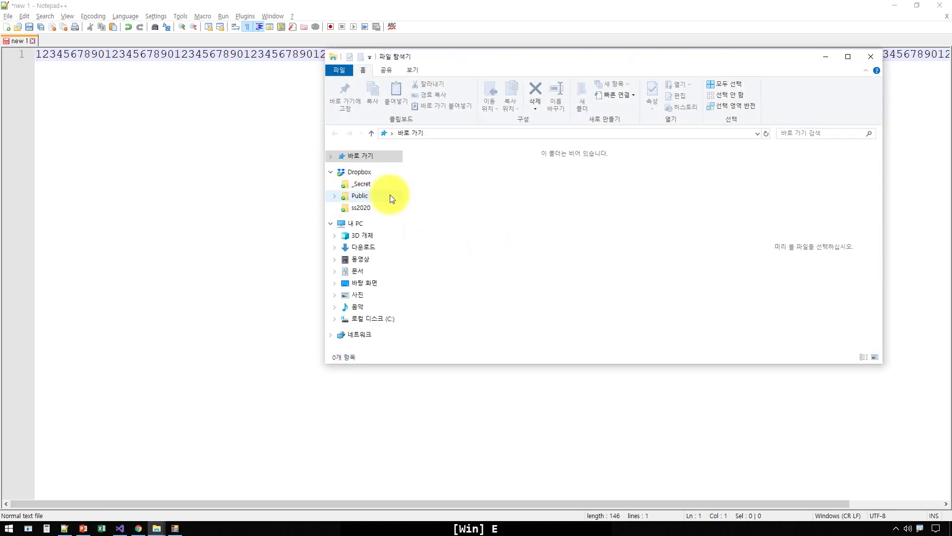
click(372, 319)
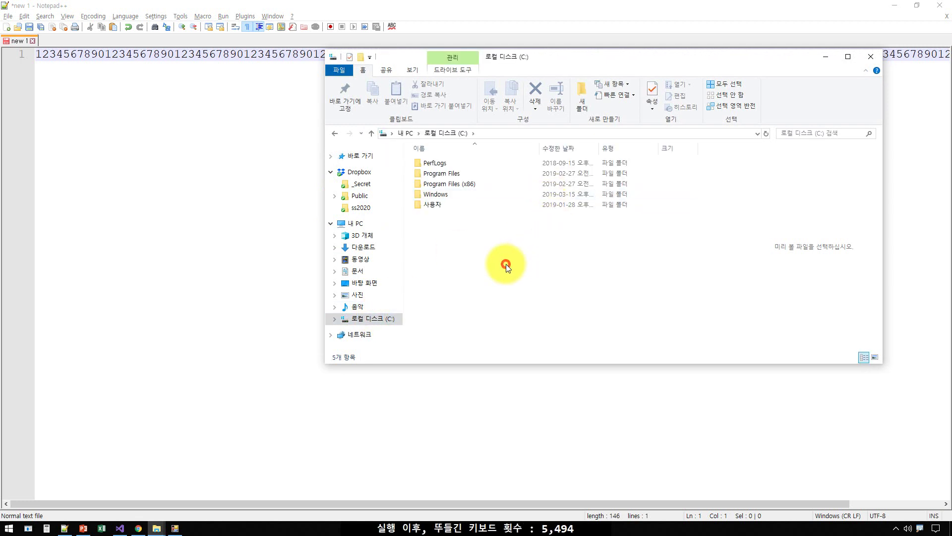
right_click(484, 250)
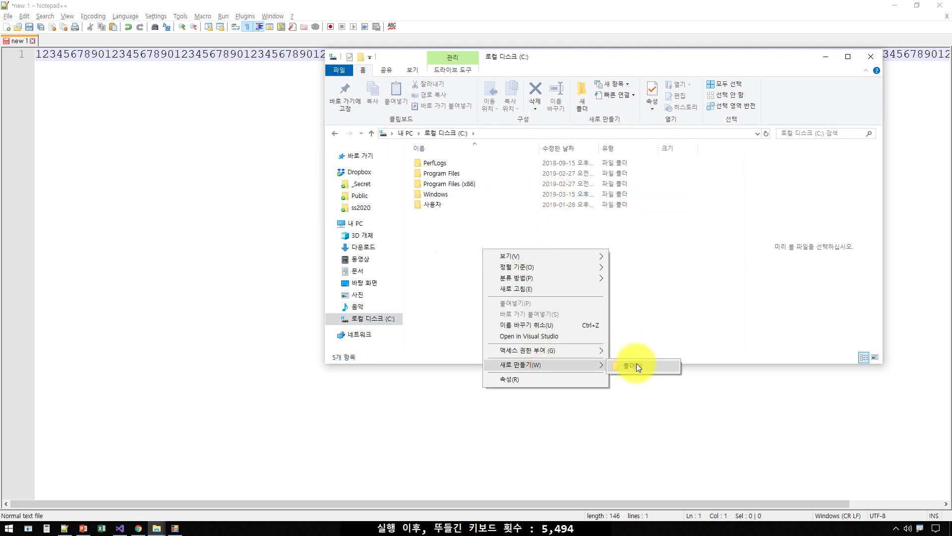
click(635, 363)
key(Return)
double_click(429, 215)
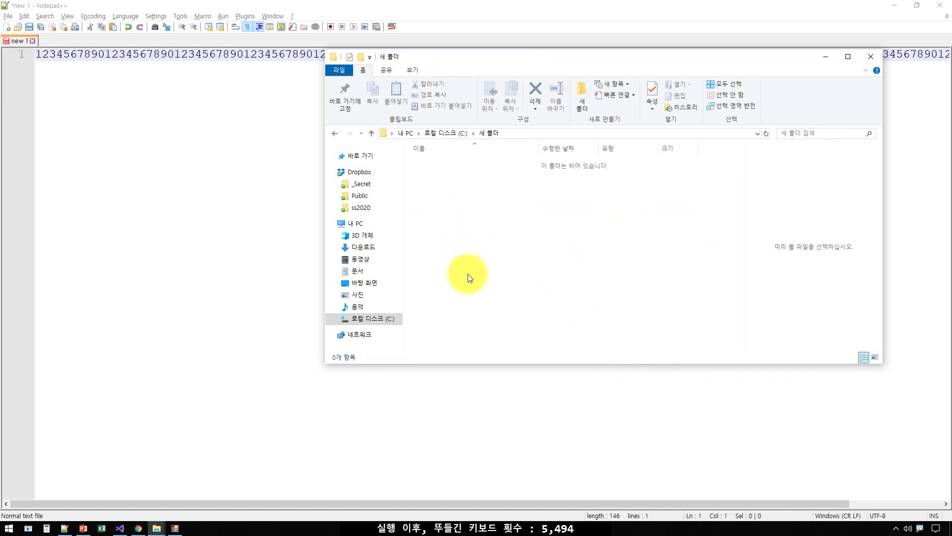
key(BackSpace)
- Replace the name of the new folder on drive C: with the copied digit string
key(Up)
key(Down)
key(F2)
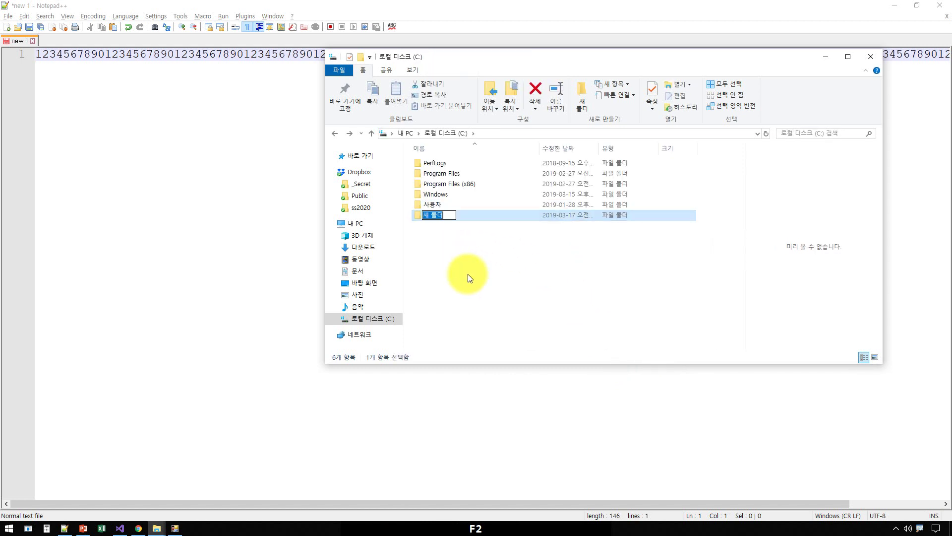
key(ctrl+v)
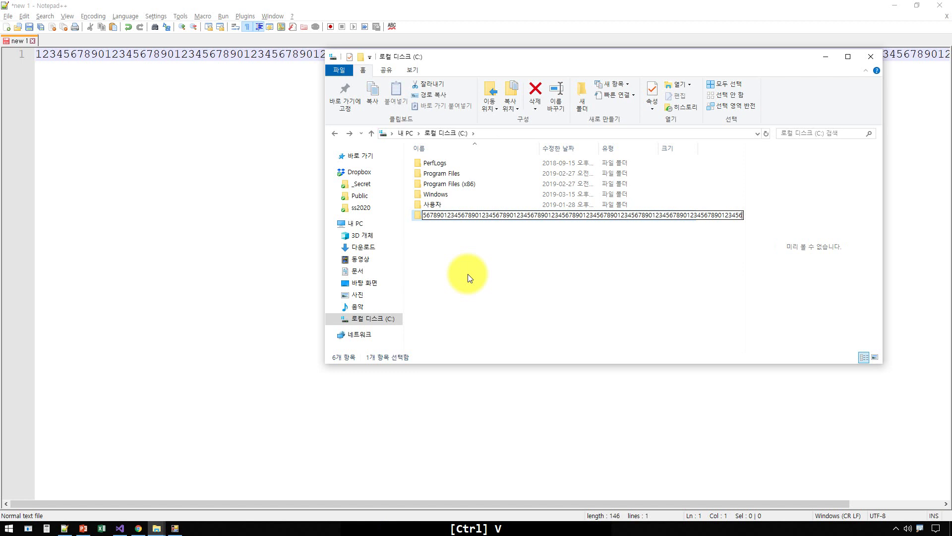
key(End)
key(shift+Left)
key(shift+Left)
key(shift+Left)
key(shift+Left)
key(shift+Left)
key(shift+Left)
key(shift+Left)
key(shift+Left)
key(shift+Left)
key(shift+Left)
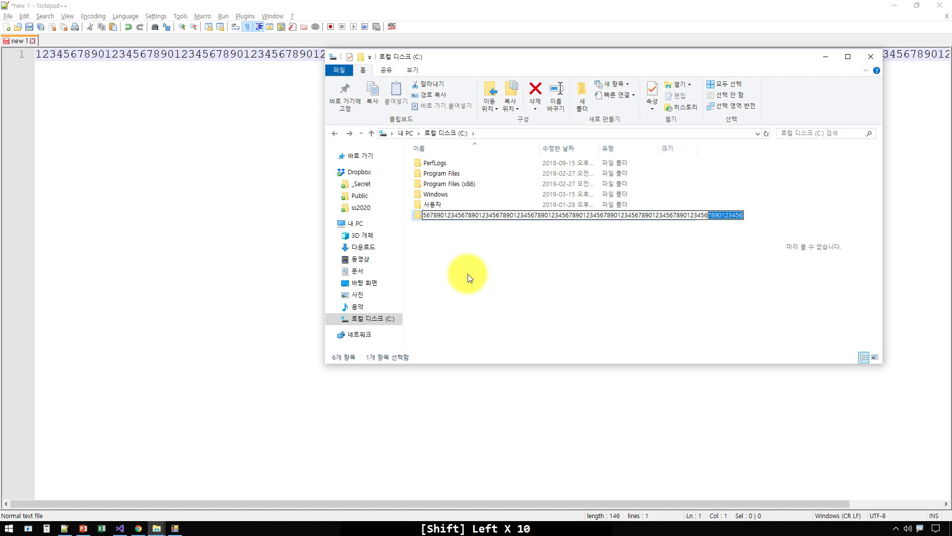
key(shift+Left)
key(shift+Right)
key(ctrl+c)
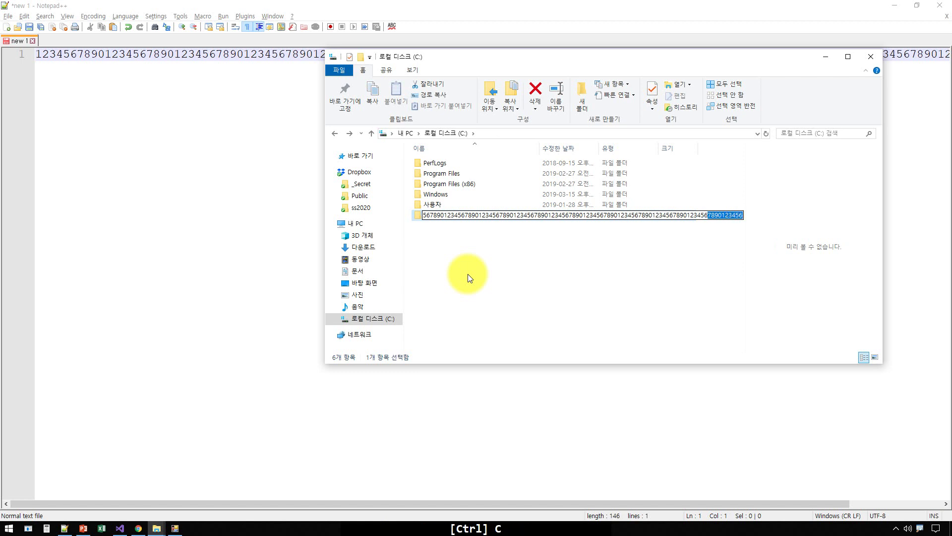
- Extend the folder's name by repeatedly appending the copied ten digits until no more characters fit
key(End)
key(ctrl+v)
key(ctrl+v)
key(ctrl+v)
key(ctrl+v)
key(ctrl+v)
key(ctrl+v)
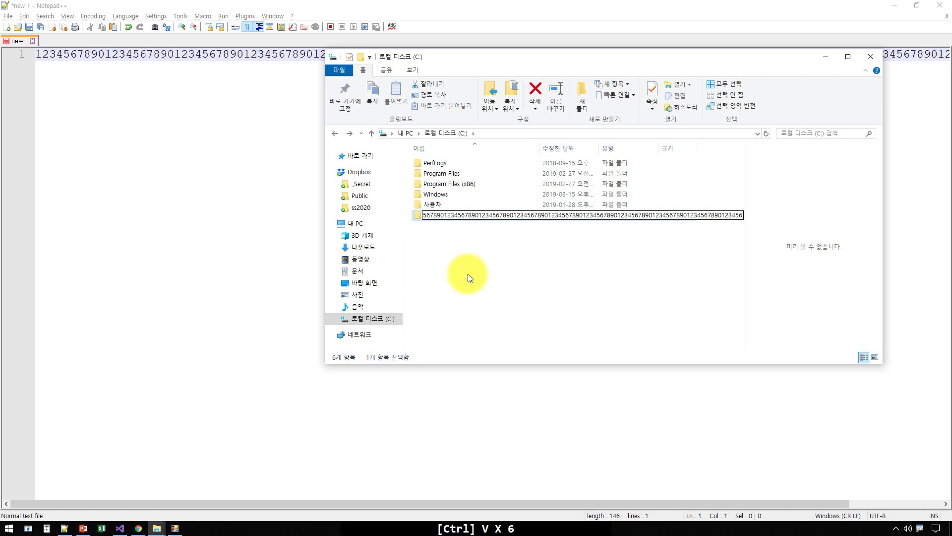
key(ctrl+v)
key(ctrl+v)
key(ctrl+v)
key(ctrl+v)
key(ctrl+v)
key(ctrl+v)
key(ctrl+v)
key(ctrl+v)
key(ctrl+v)
key(ctrl+v)
key(ctrl+v)
key(ctrl+v)
key(ctrl+v)
key(ctrl+v)
key(ctrl+v)
key(ctrl+v)
key(ctrl+v)
key(ctrl+v)
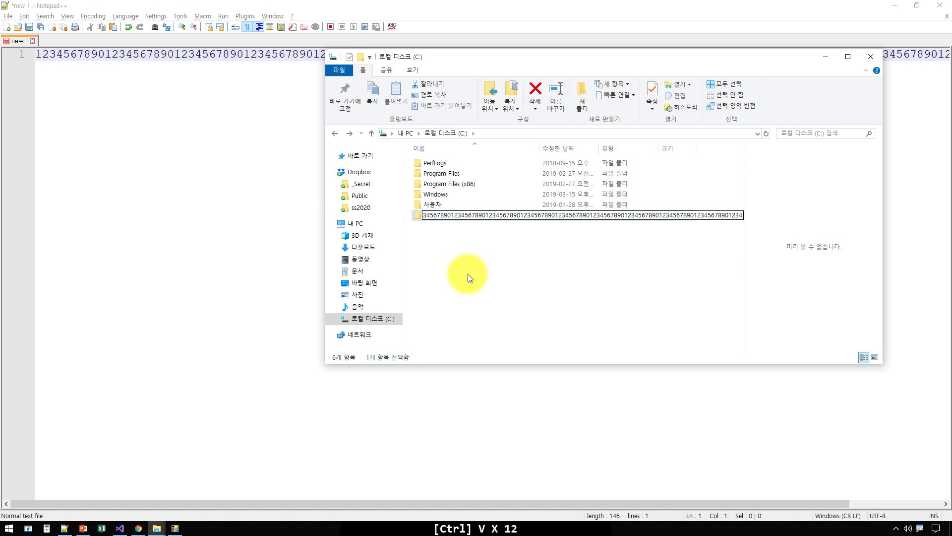
key(ctrl+v)
key(ctrl+v)
key(ctrl+v)
key(ctrl+v)
key(ctrl+v)
key(Return)
- Copy the complete extended name of the folder on drive C: and leave the name as it is
key(Up)
key(Down)
key(F2)
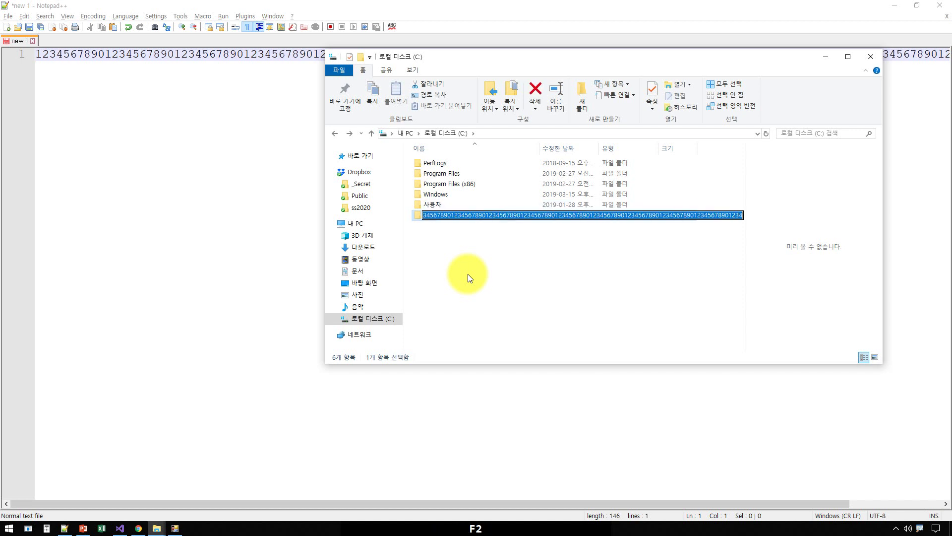
key(ctrl+c)
key(ctrl+c)
key(Escape)
- Switch to Notepad++ and replace the existing digit line with the copied extended folder name
click(82, 153)
key(ctrl+a)
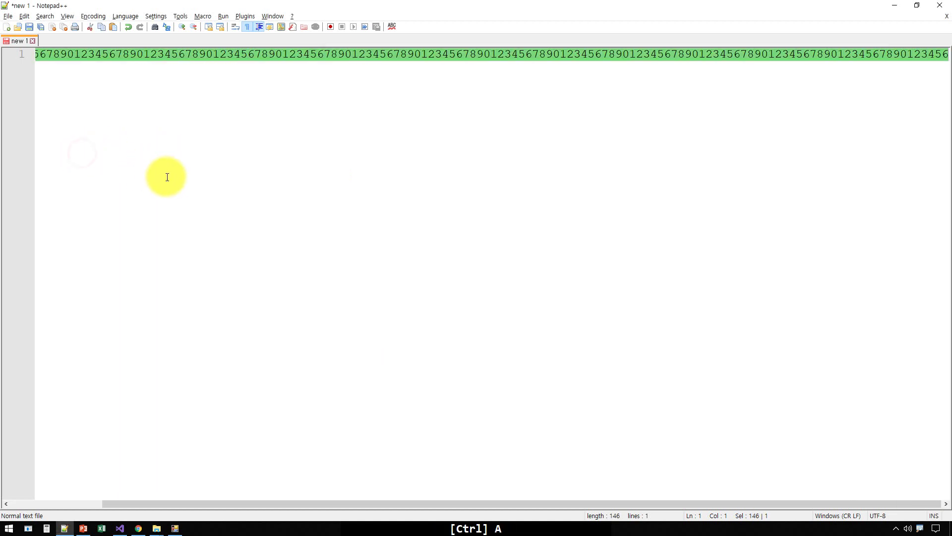
key(ctrl+v)
key(End)
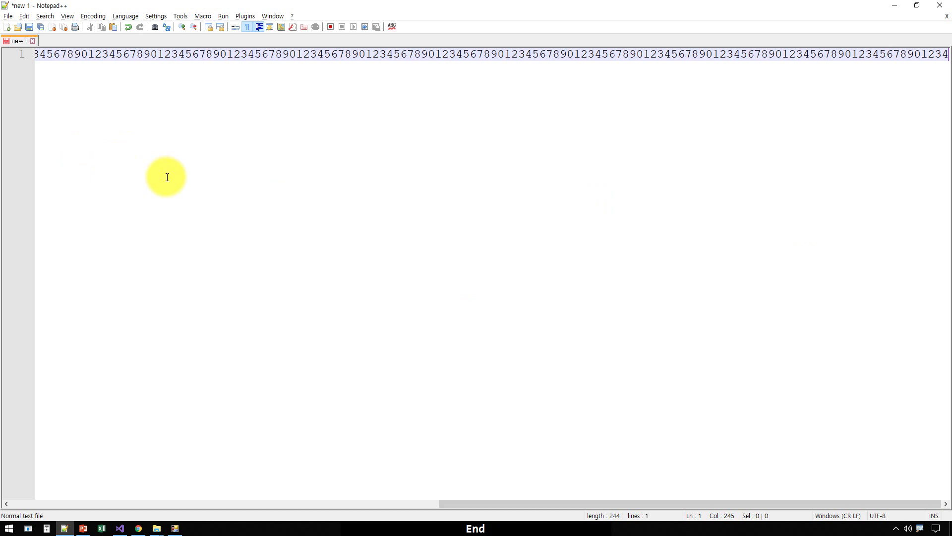
- Go through the extended name from end to end and select the whole line to check its length
key(Home)
key(End)
key(Home)
key(End)
key(shift+Home)
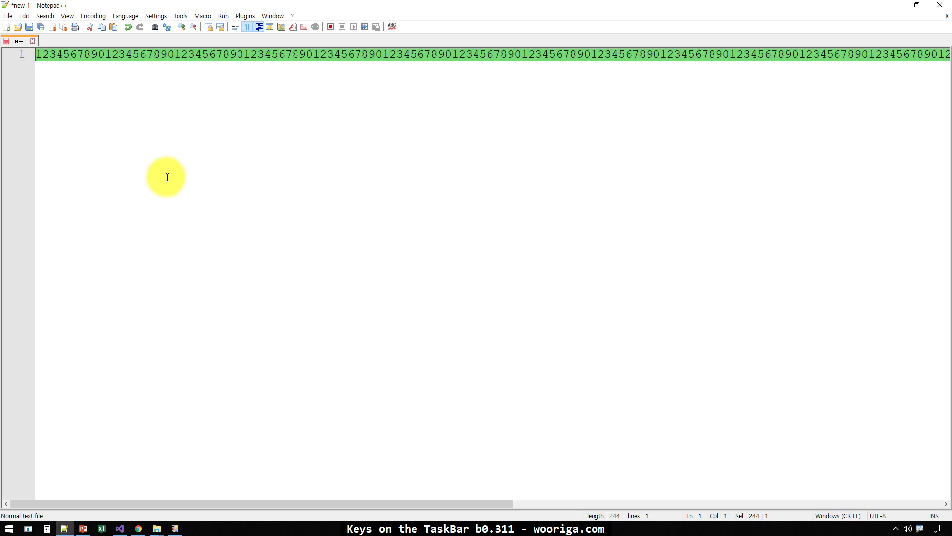
key(Escape)
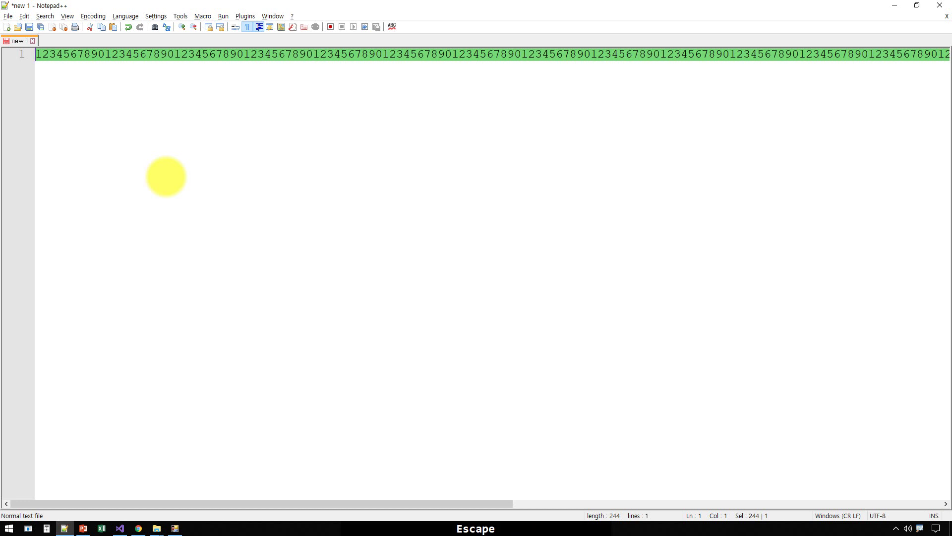
- Switch to File Explorer and try to move the digit-named folder from drive C: into Program Files (x86)\Application Verifier
key(alt+Tab)
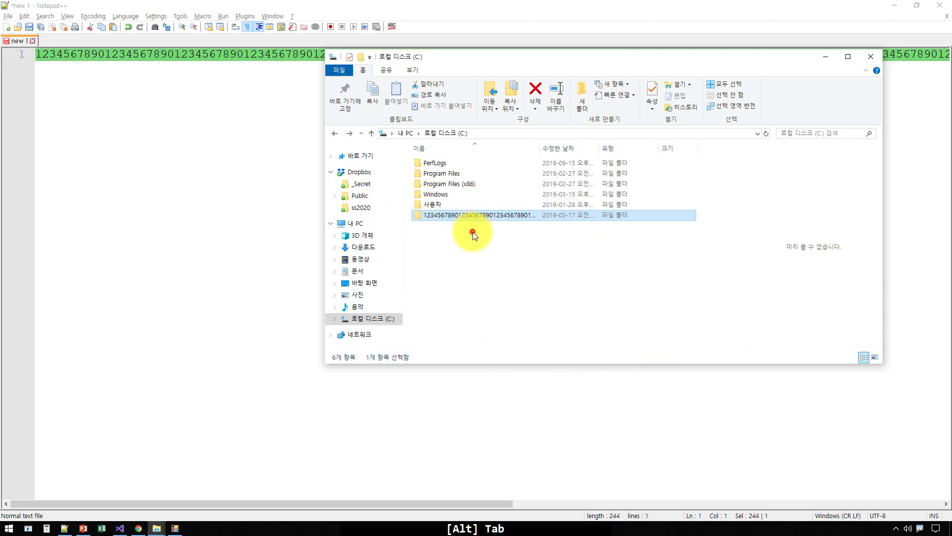
click(453, 216)
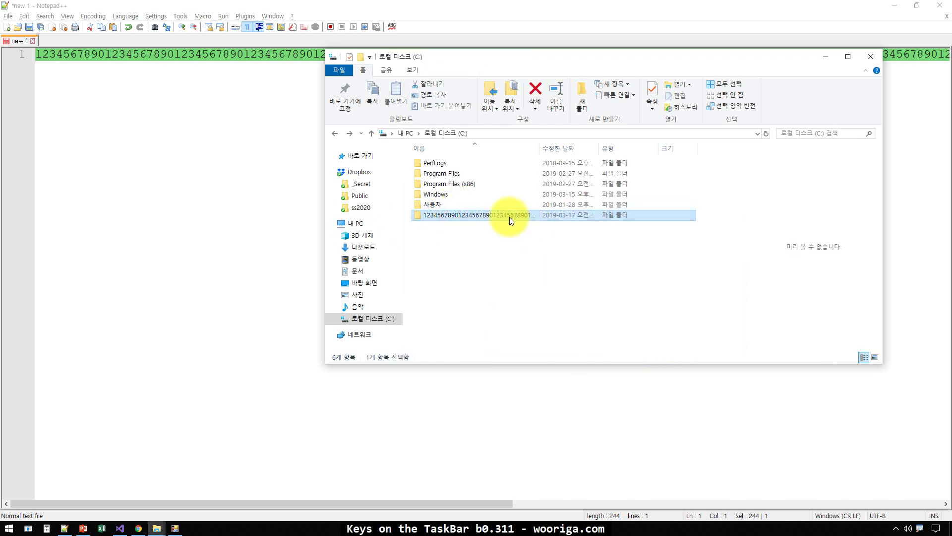
key(ctrl+x)
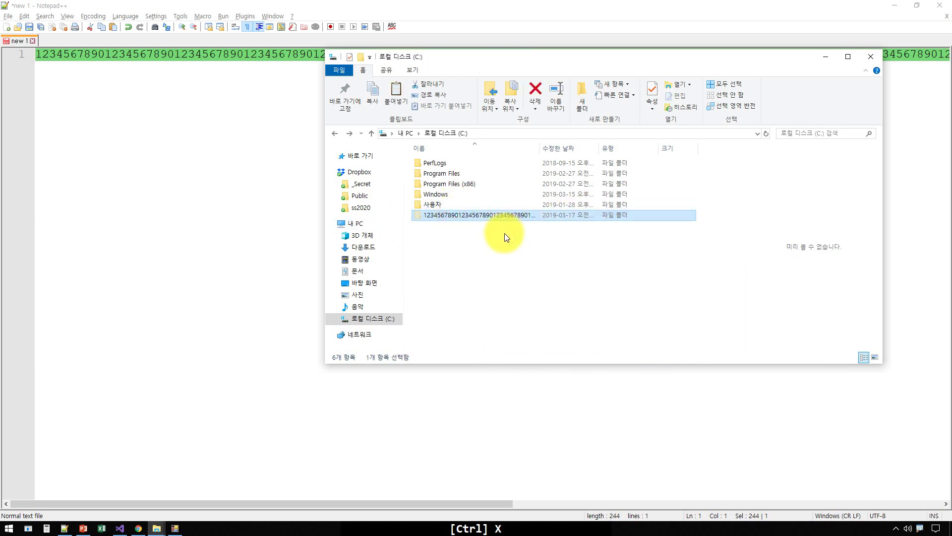
click(493, 243)
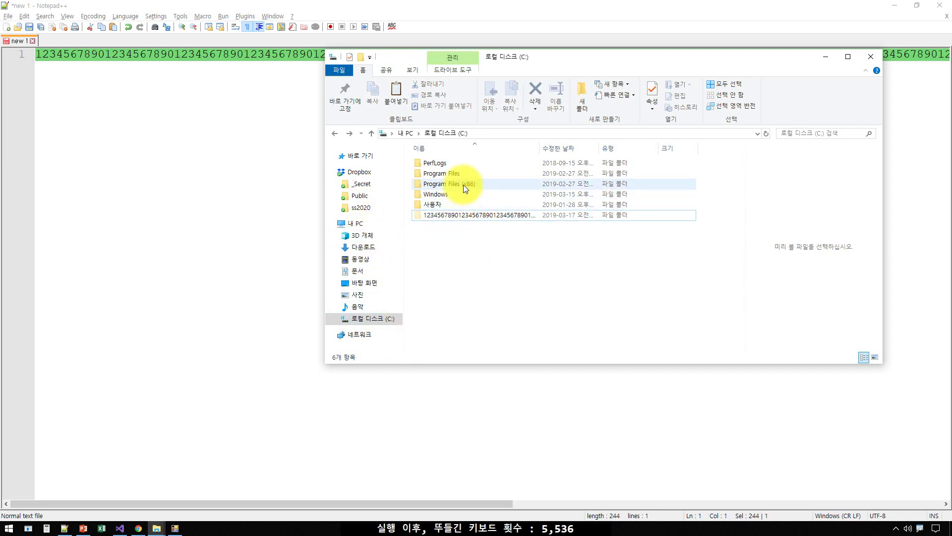
double_click(448, 185)
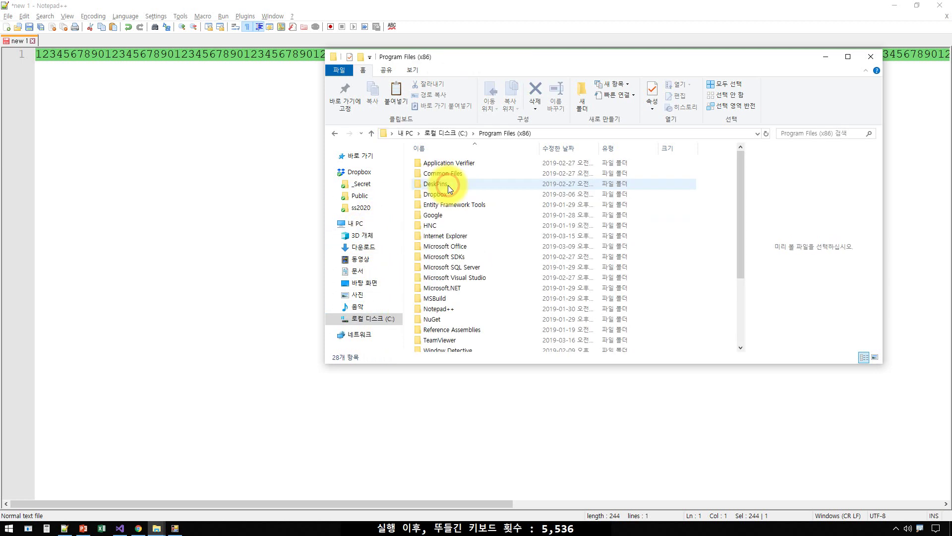
double_click(454, 162)
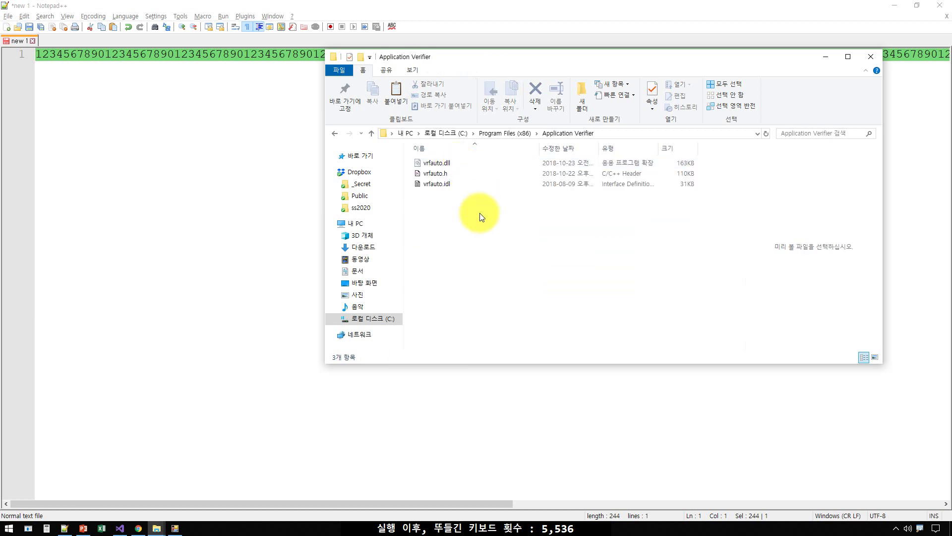
key(ctrl+v)
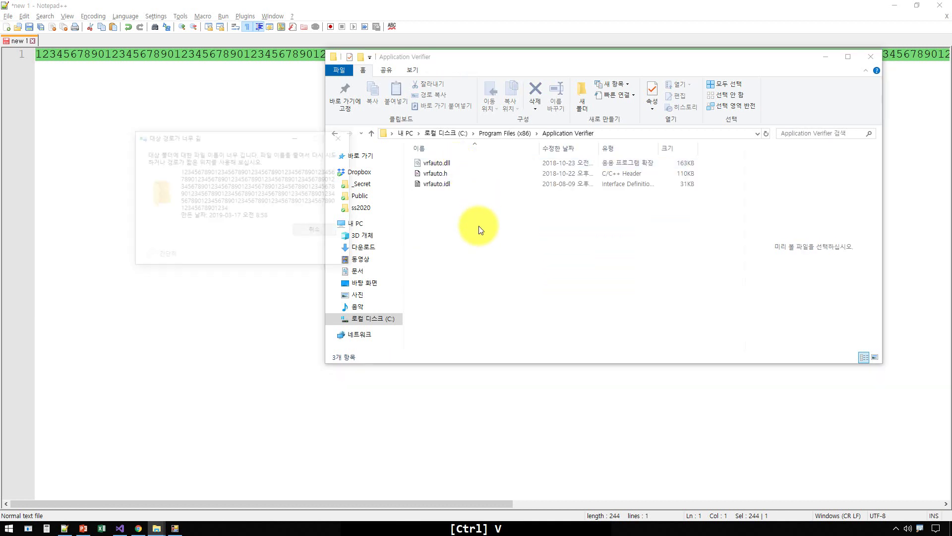